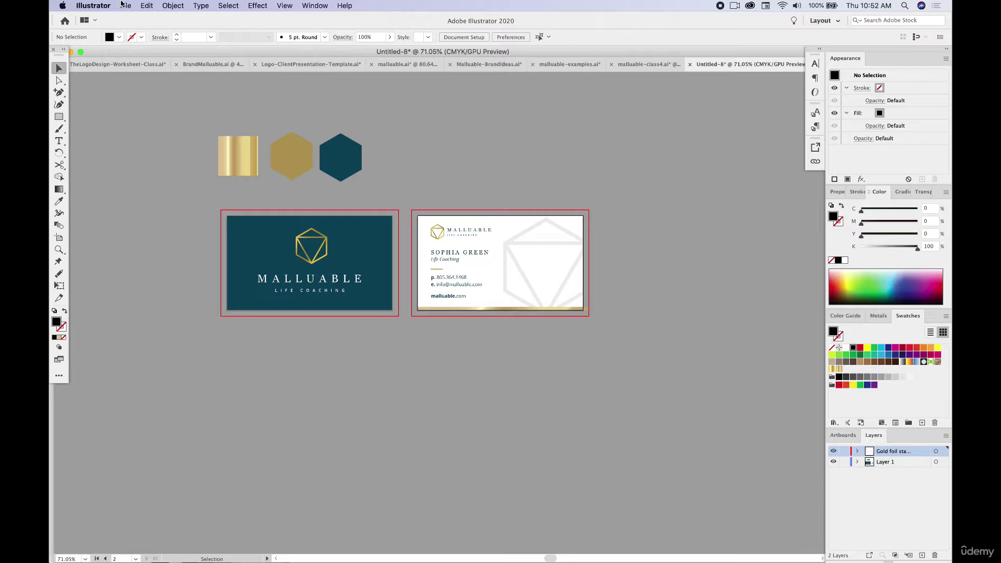
Step: Add two more 3.5 × 2 in artboards to the business card document
click(123, 5)
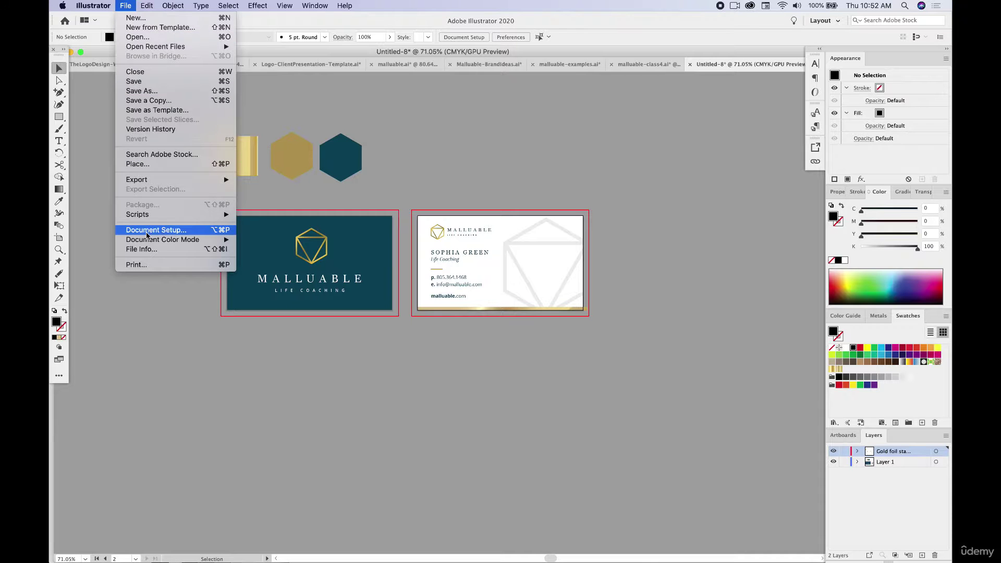
click(147, 231)
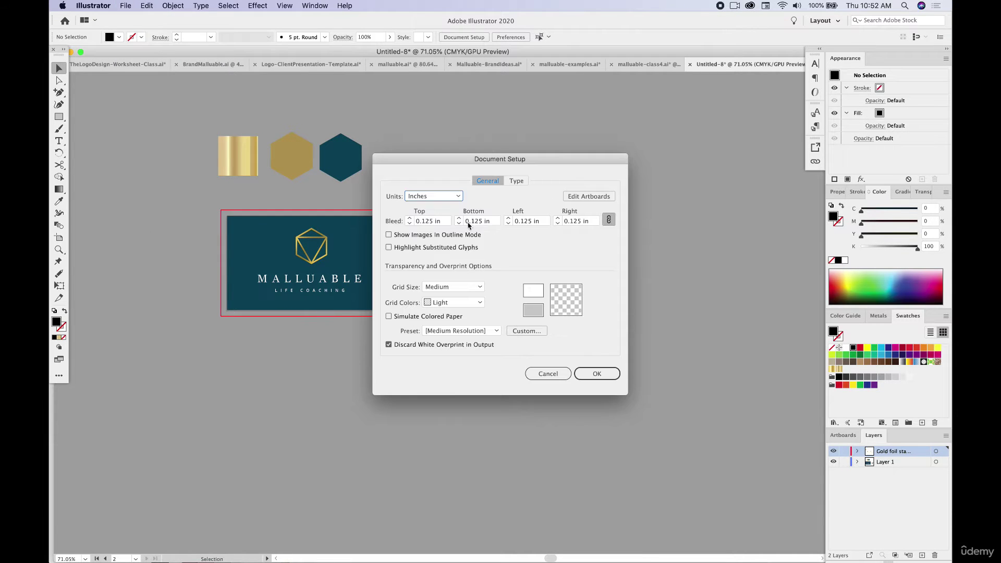
click(589, 196)
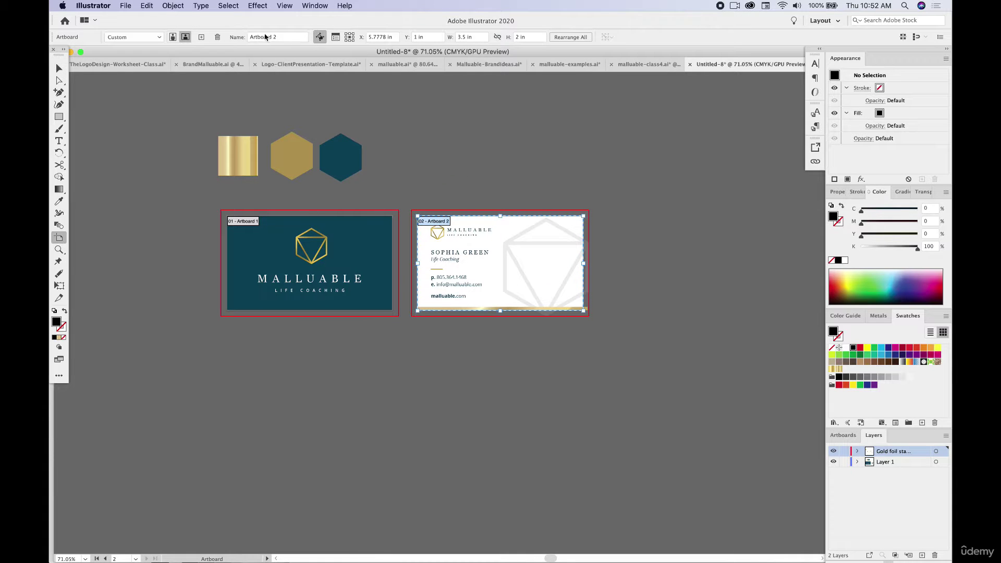
click(201, 37)
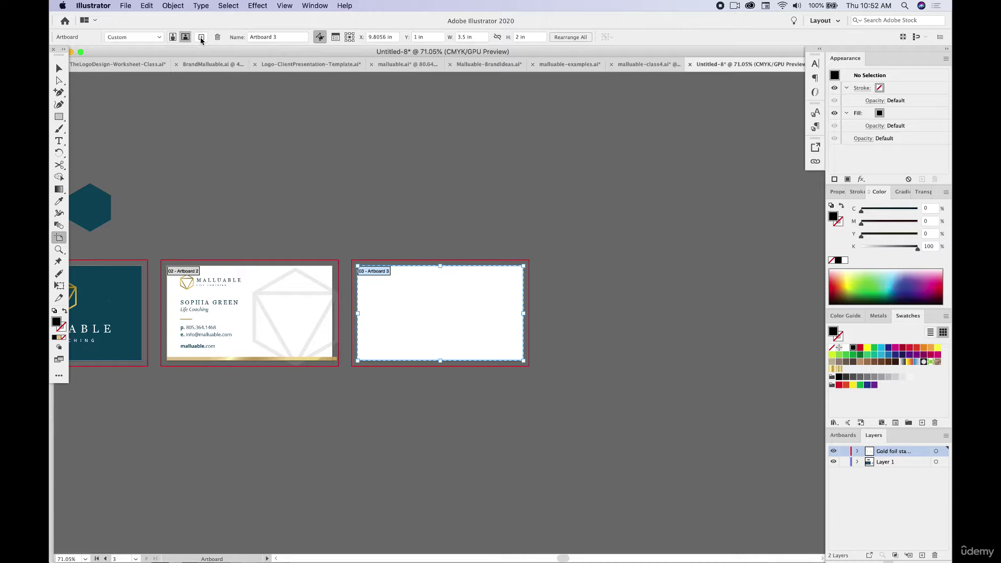
click(201, 37)
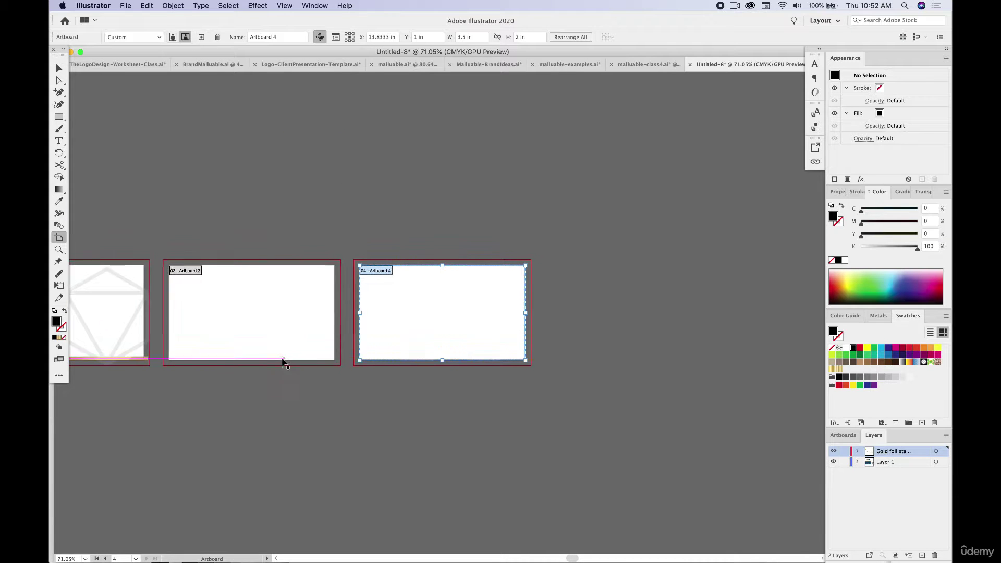
Step: Arrange Artboard 3 and Artboard 4 in a second row directly beneath the front and back card artboards
scroll(284, 354, left, 6)
scroll(283, 354, down, 3)
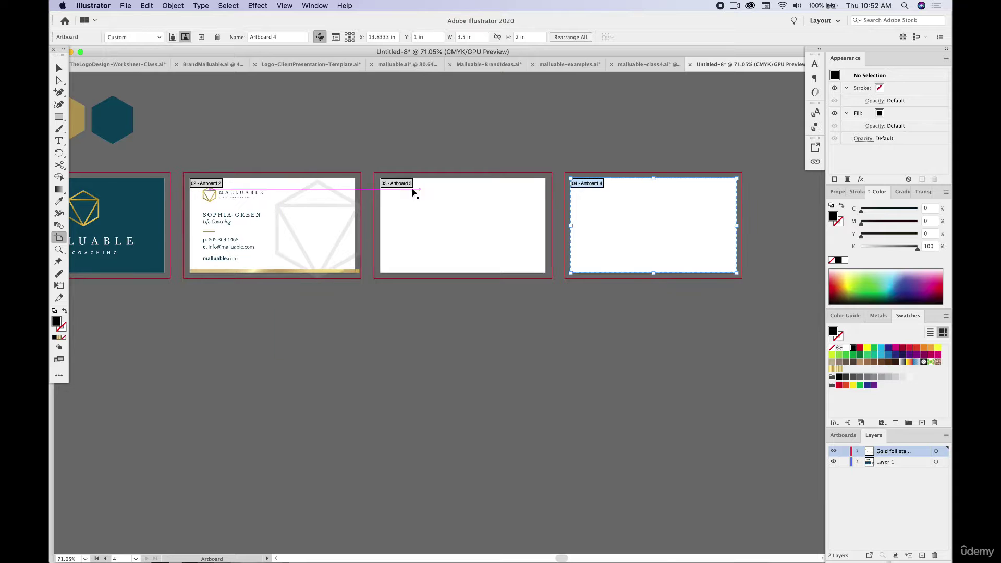
drag(397, 199, 178, 340)
scroll(179, 340, left, 6)
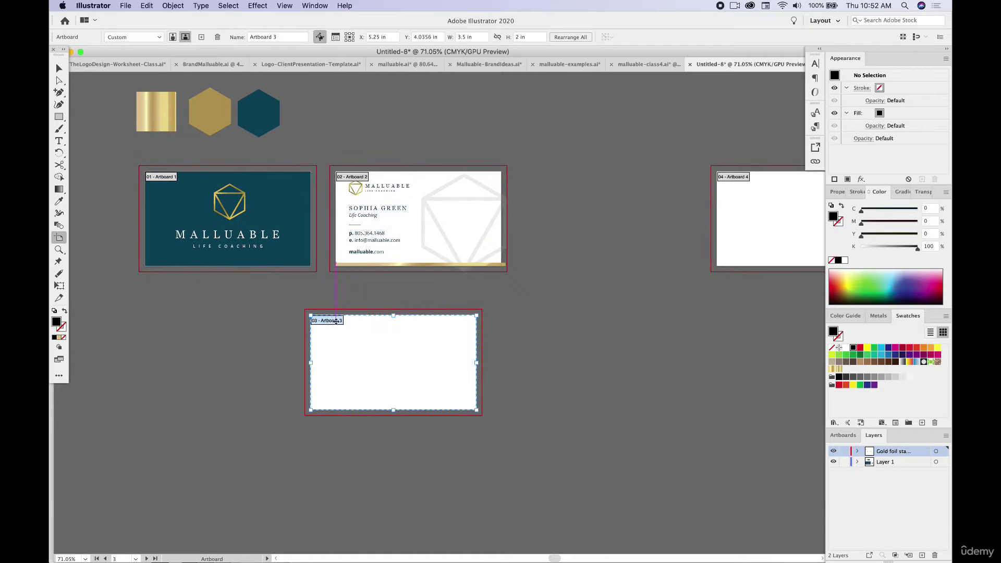
drag(323, 316, 155, 297)
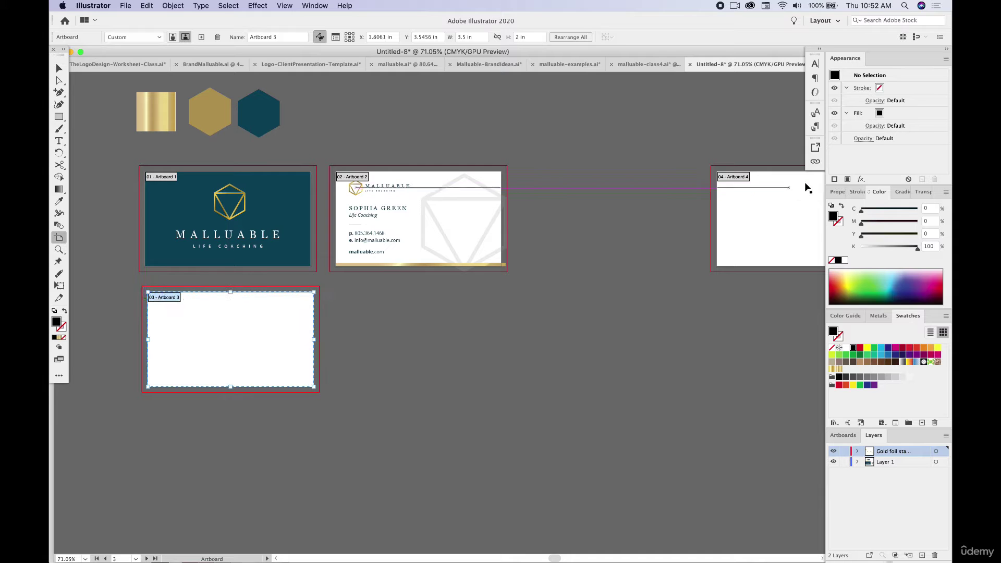
drag(747, 179, 358, 298)
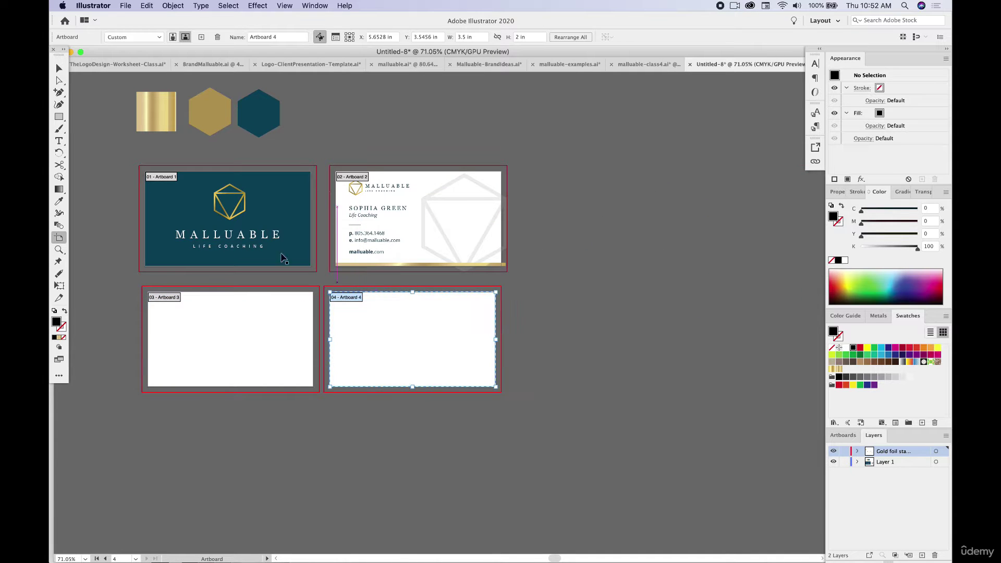
drag(167, 297, 164, 297)
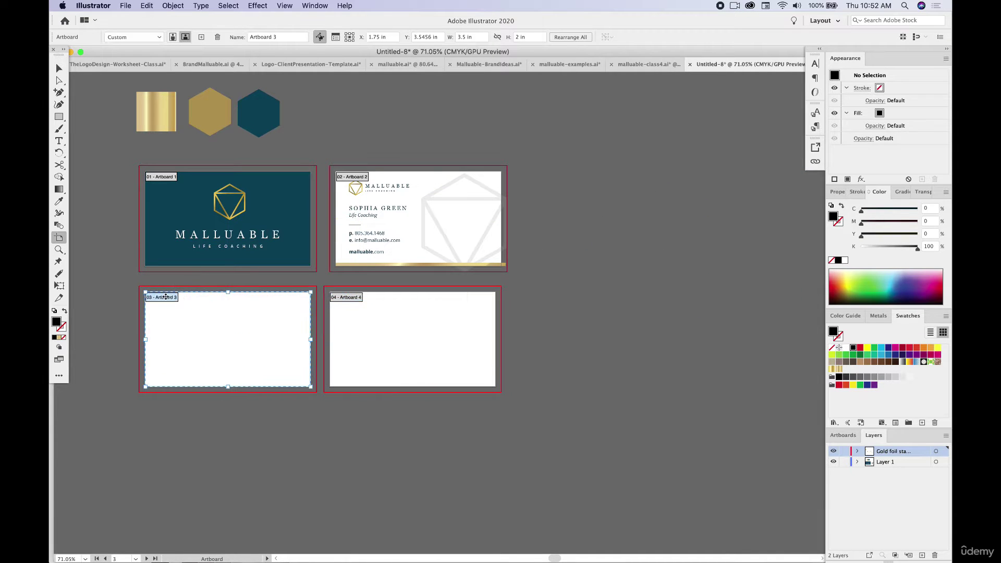
key(v)
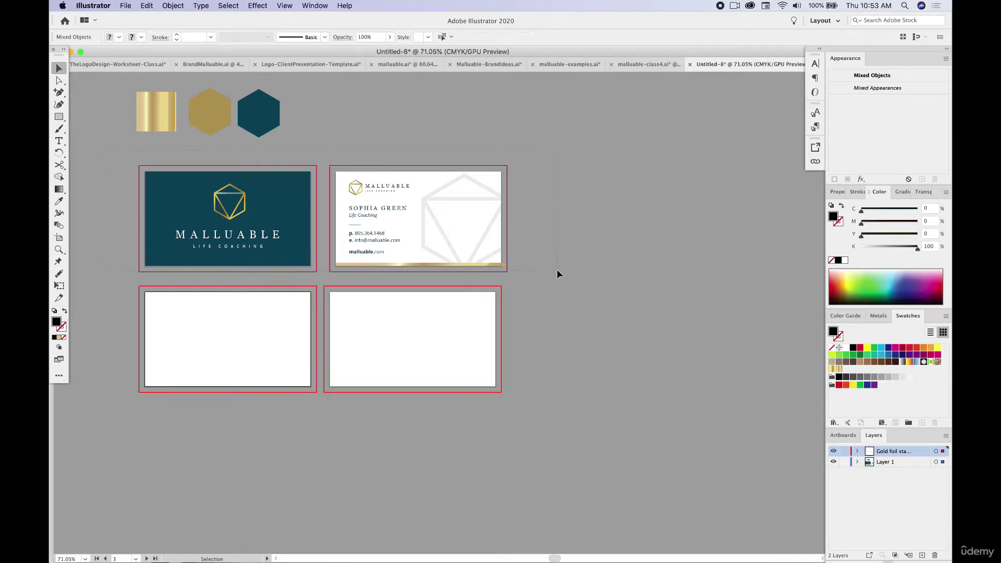
Step: Duplicate the front and back card artwork straight down onto the two new artboards
key(super+a)
drag(446, 202, 447, 322)
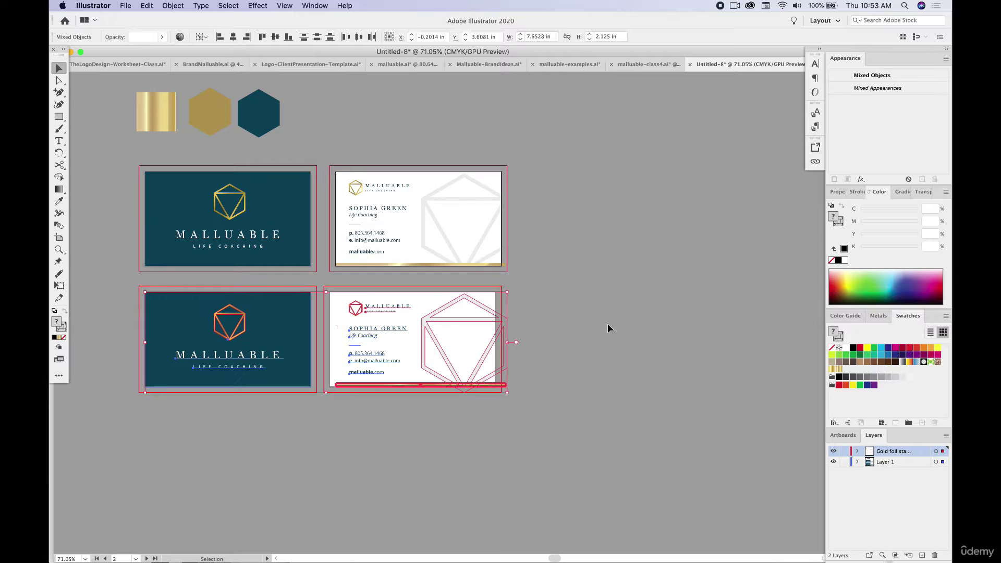
click(608, 328)
Step: Release the clipping mask on the duplicated front card's hexagon icon and delete the gold foil image
scroll(259, 323, up, 3)
scroll(319, 359, left, 3)
scroll(319, 359, left, 1)
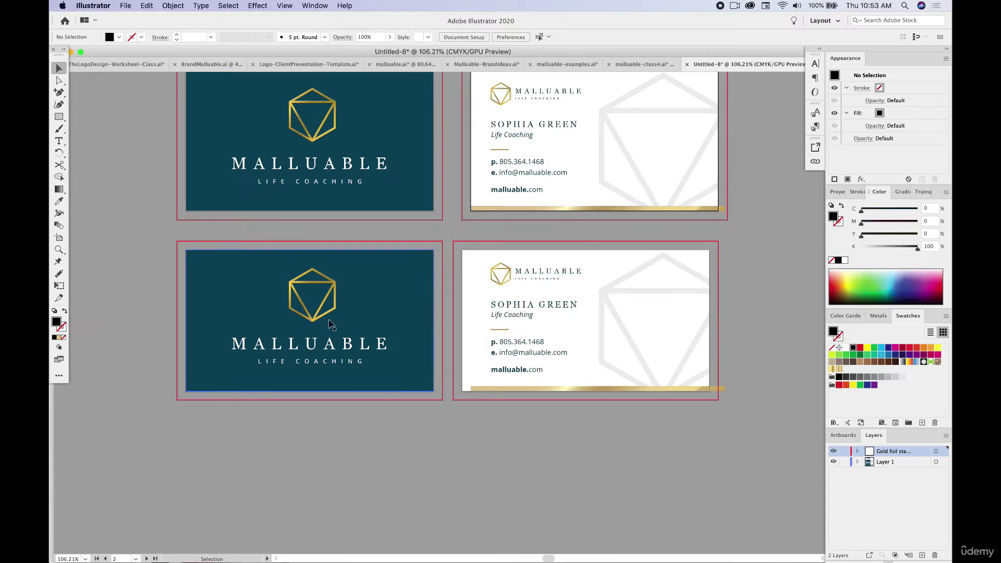
click(330, 316)
right_click(325, 308)
click(347, 389)
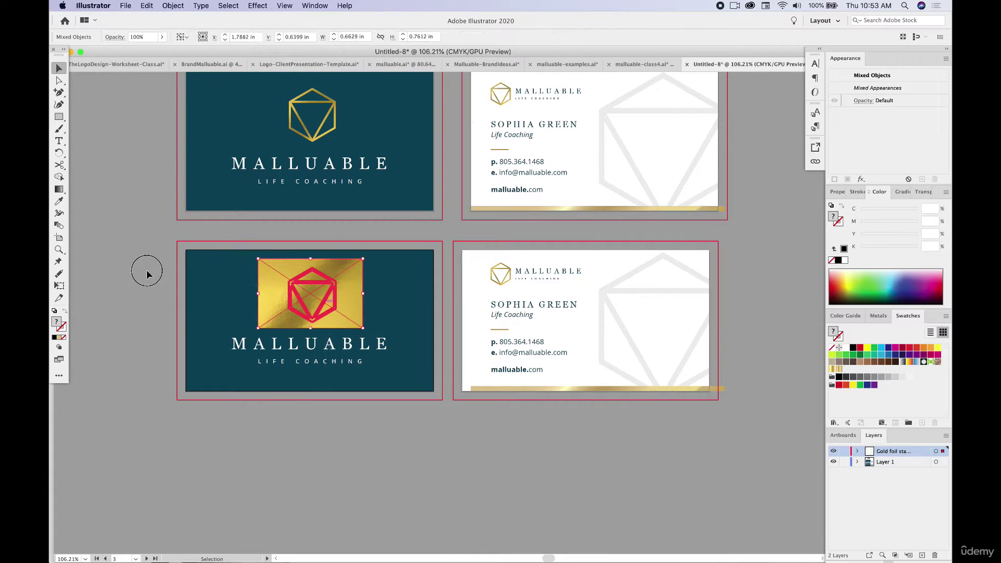
key(shift+super+a)
click(319, 273)
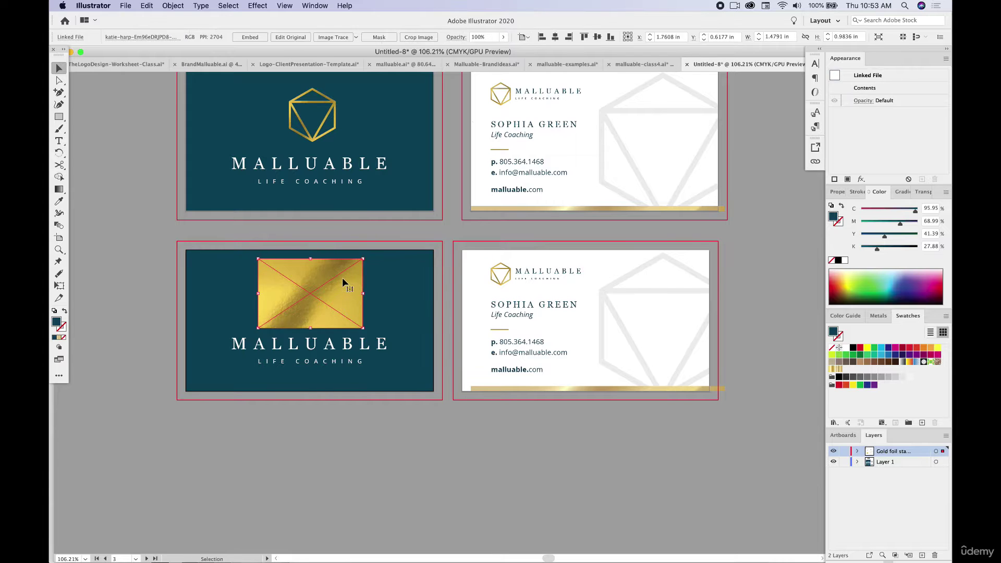
key(Delete)
Step: Fill the duplicated front card's hexagon icon with the flat gold sampled from the gold hexagon above the artboards
click(323, 290)
click(326, 294)
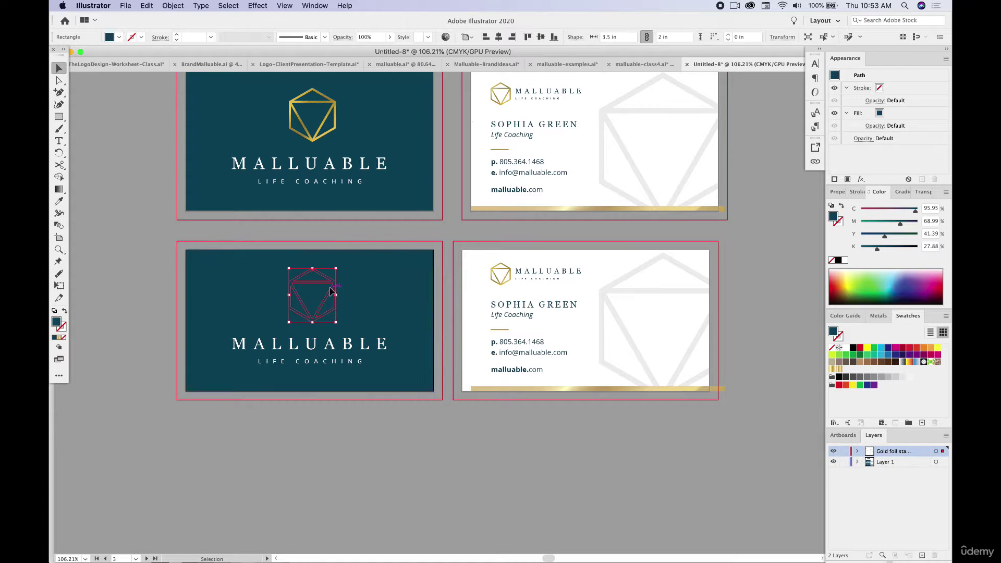
click(58, 202)
scroll(351, 201, up, 4)
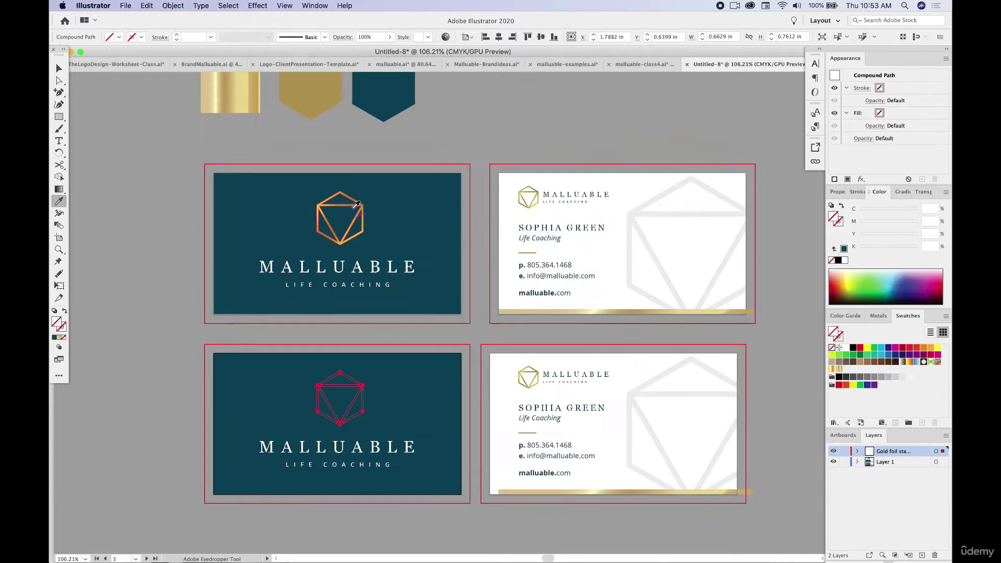
click(309, 96)
click(59, 68)
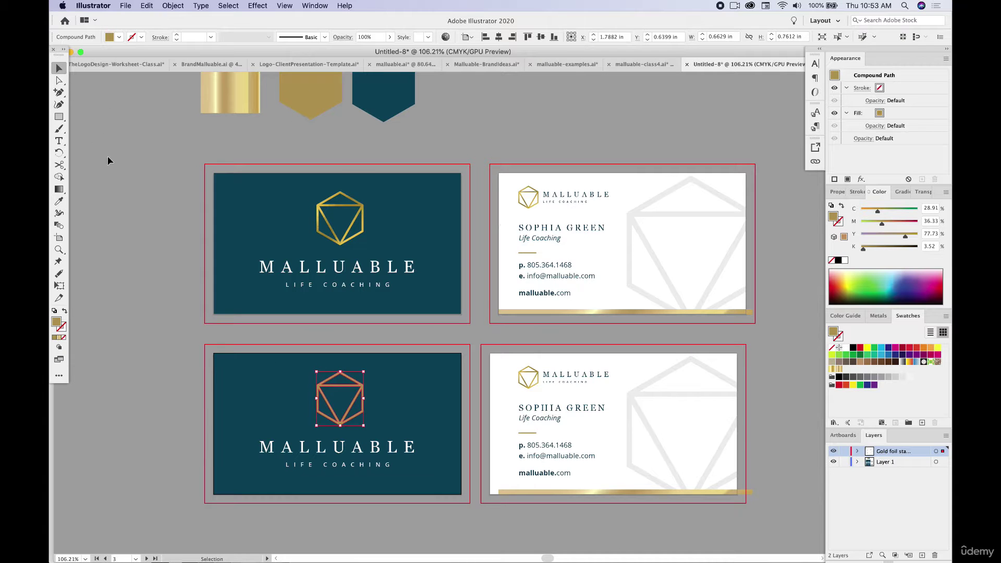
click(107, 158)
Step: Release the clipping mask on the duplicated back card's small logo icon and delete its gold foil image
scroll(242, 364, down, 2)
scroll(247, 363, down, 2)
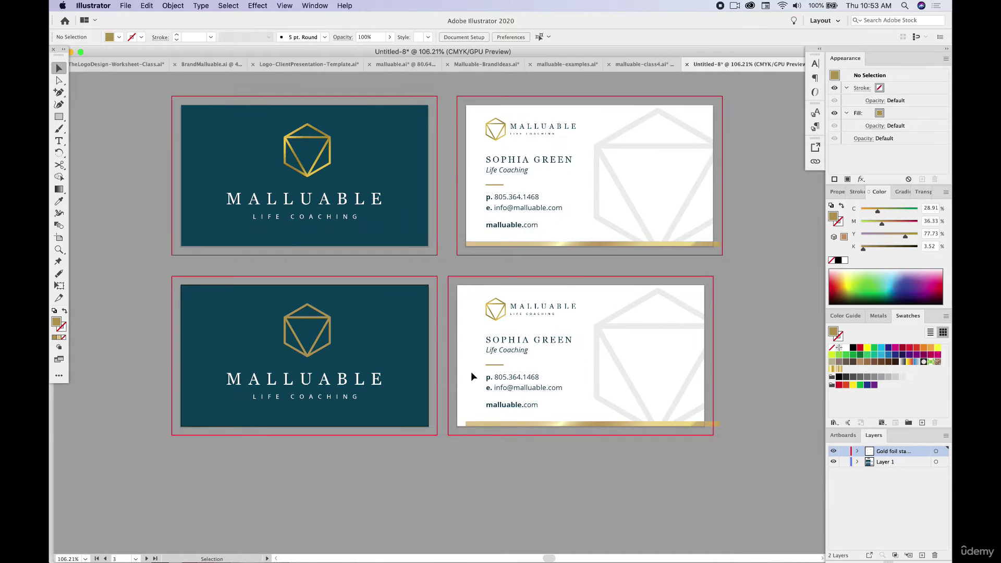
click(507, 310)
right_click(499, 311)
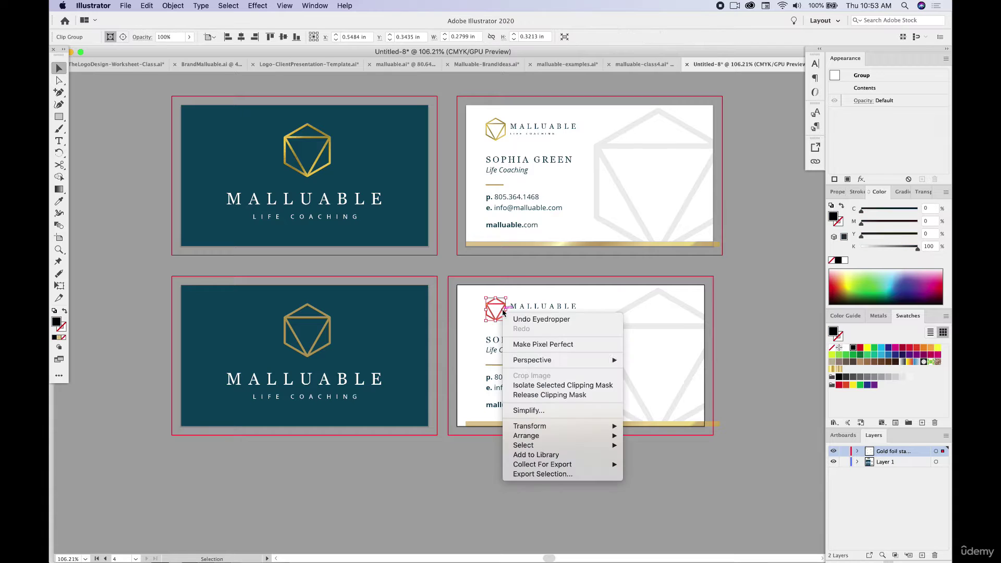
click(550, 394)
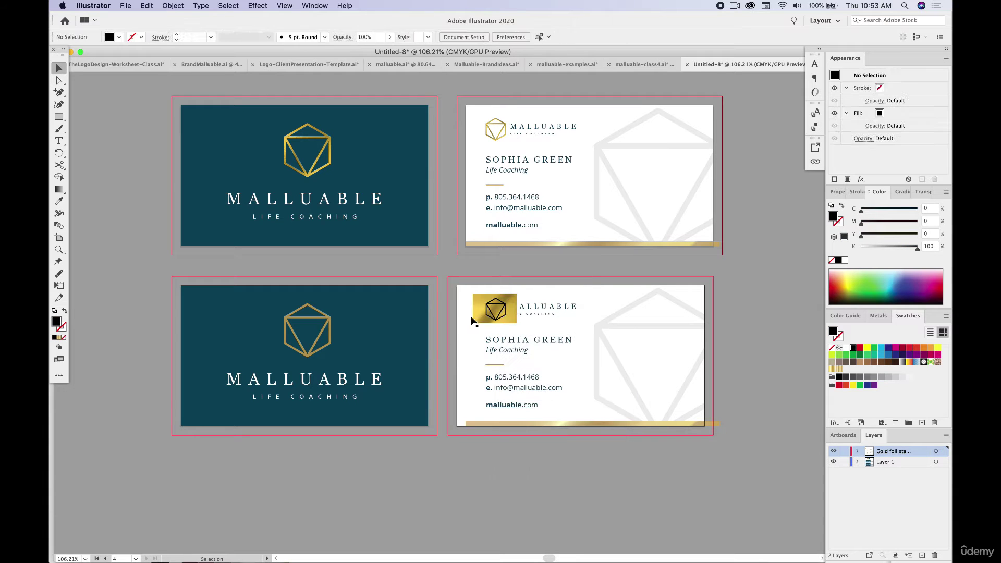
click(485, 313)
key(Delete)
Step: Fill the duplicated back card's small logo icon with the flat gold sampled from the duplicated front card's icon
click(486, 313)
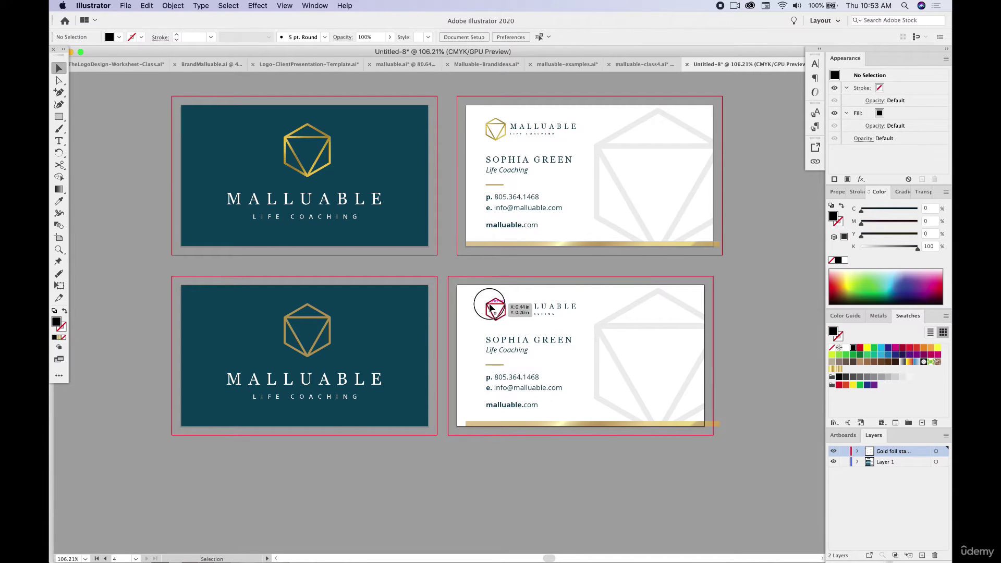
click(64, 203)
click(316, 304)
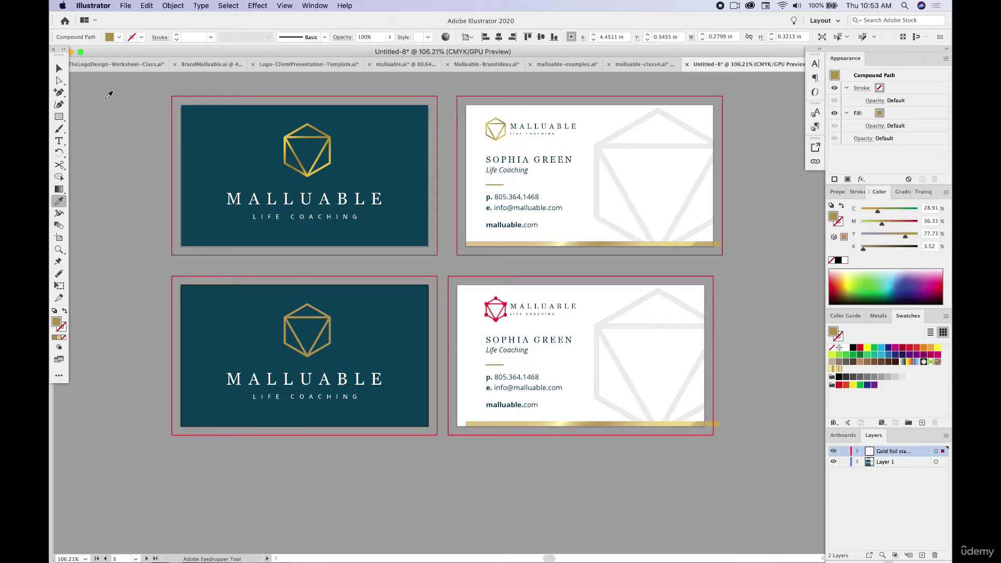
click(58, 68)
Step: Align the duplicated back card's gradient bar with the card's left edge and recolor it with the icon's flat gold
click(500, 412)
drag(495, 421, 486, 421)
click(59, 202)
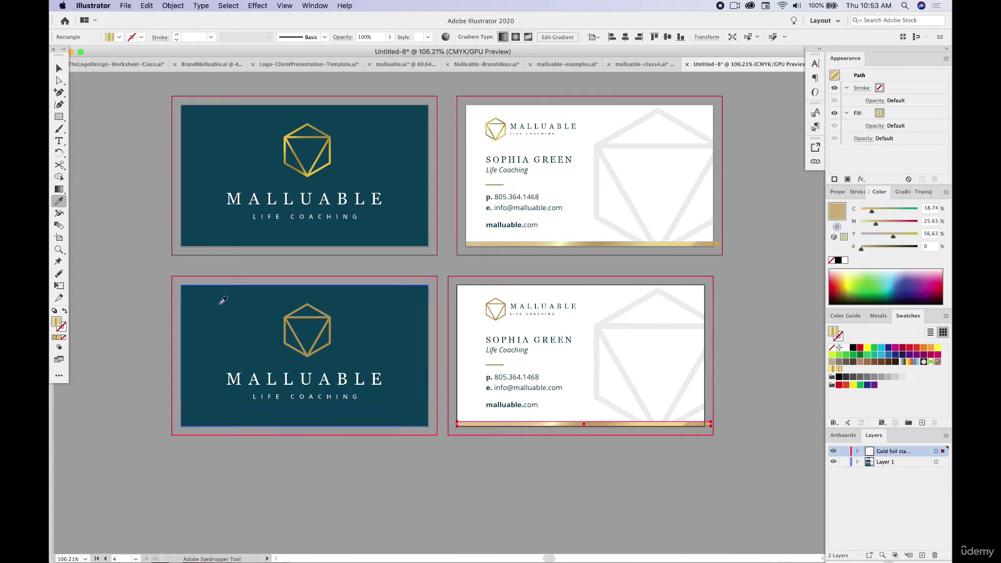
click(241, 305)
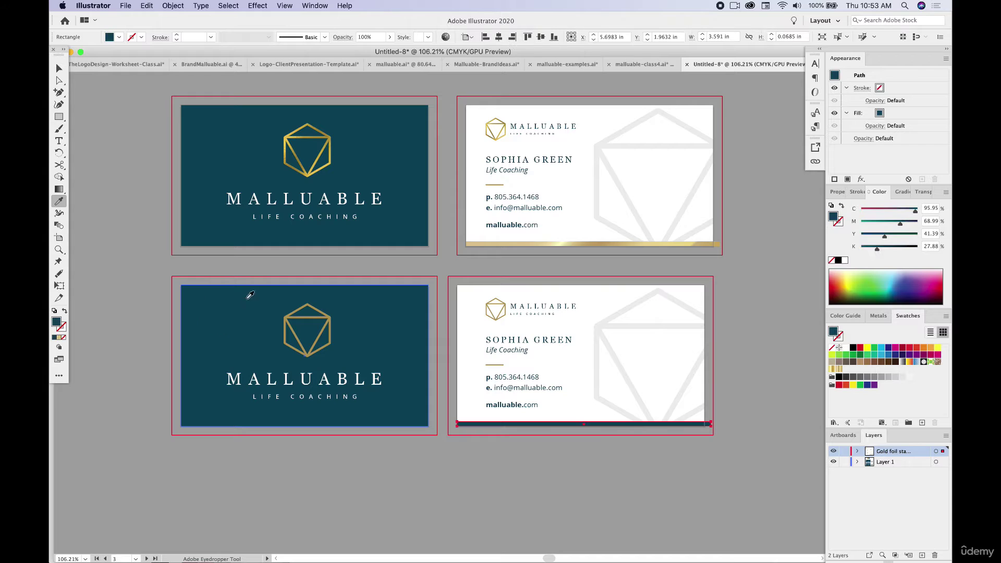
click(496, 309)
click(58, 69)
click(438, 369)
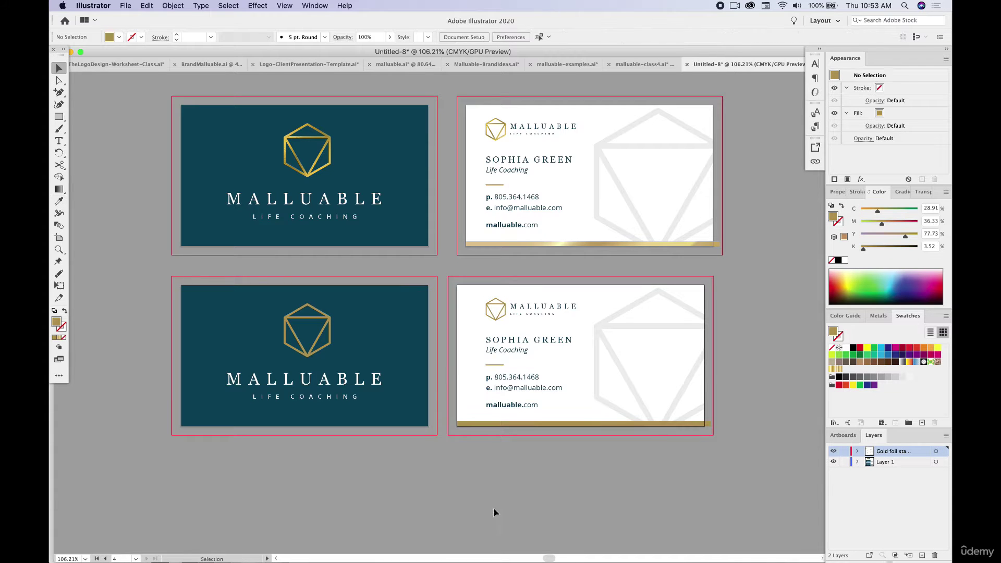
Step: Compare the gold foil cards in the upper row with the flat gold versions below them
scroll(515, 508, down, 2)
scroll(514, 508, left, 2)
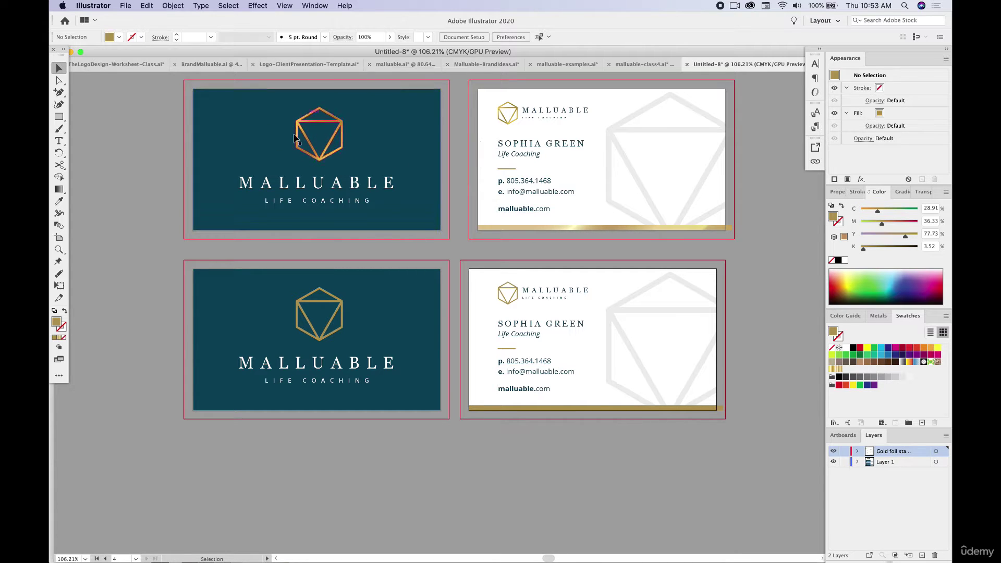
scroll(558, 446, down, 2)
scroll(462, 432, down, 3)
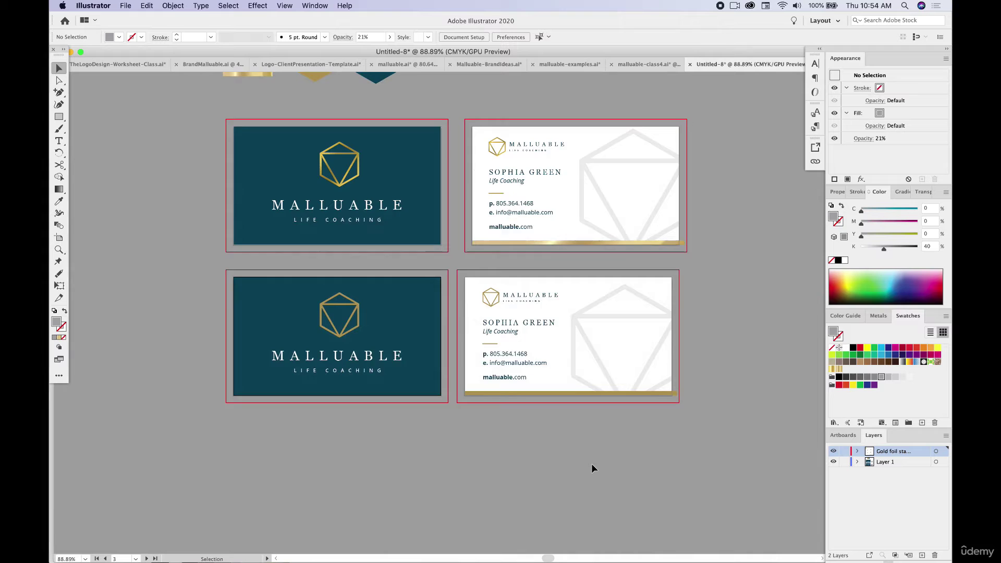
scroll(591, 464, right, 3)
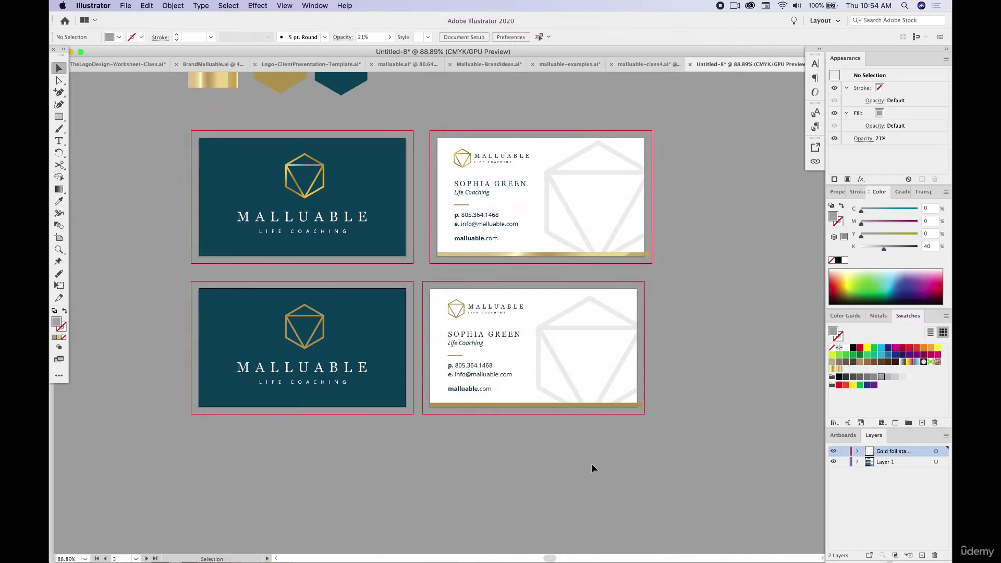
scroll(592, 464, right, 2)
scroll(591, 464, up, 2)
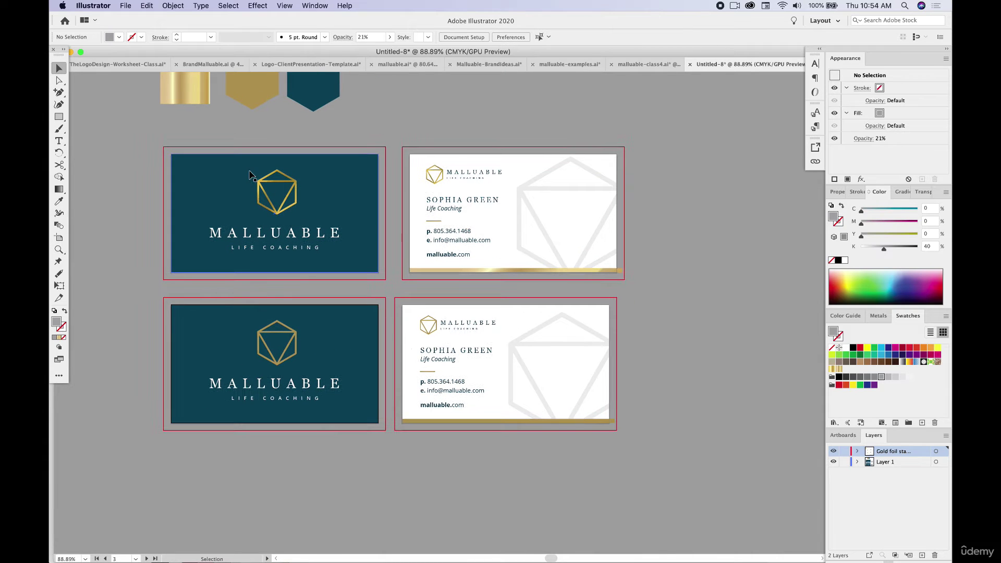
scroll(251, 175, down, 1)
scroll(252, 174, down, 3)
scroll(252, 174, left, 3)
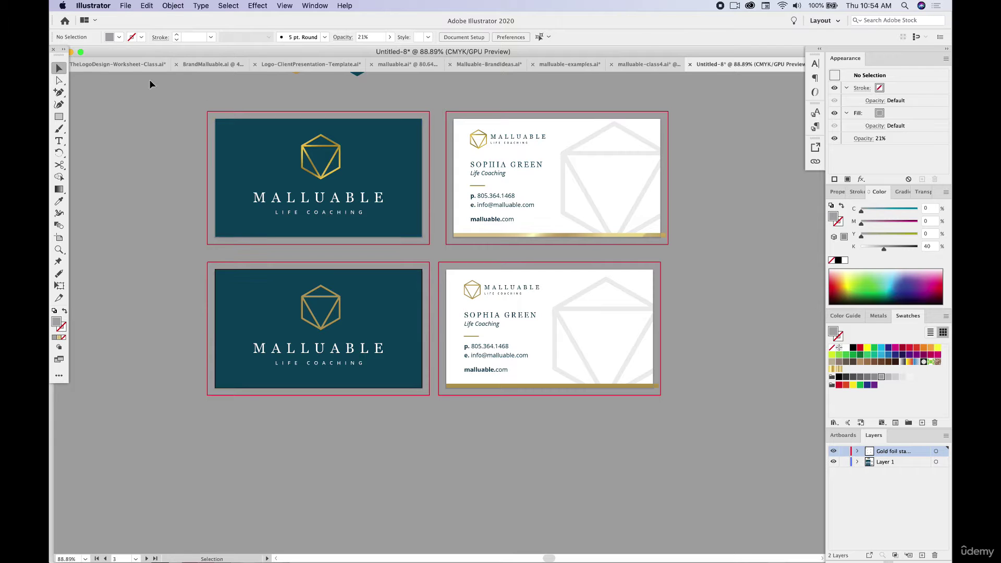
Step: Extend the gold foil front card's teal background to the bleed edges on all four sides, making it 3.75 × 2.25 in
scroll(251, 178, up, 5)
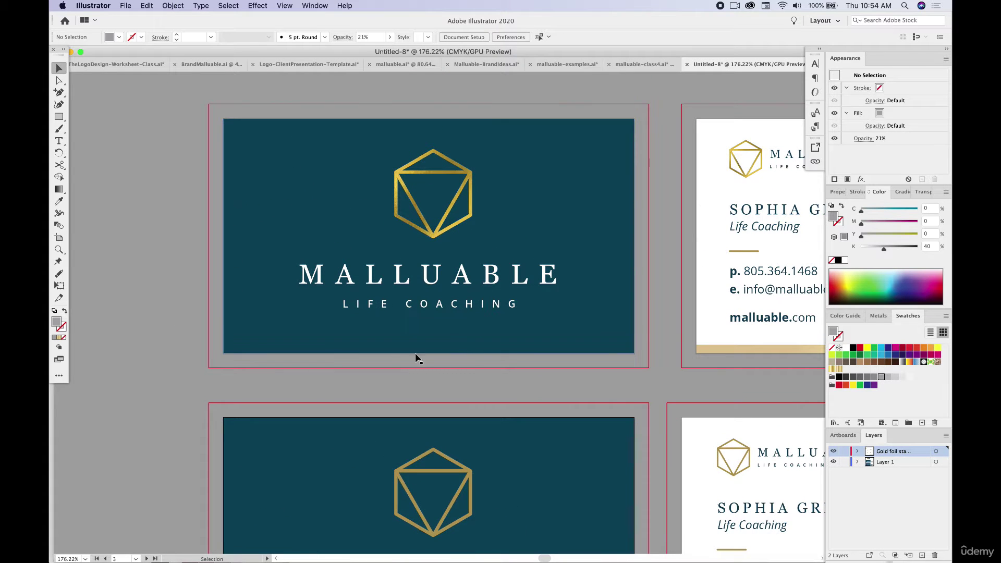
scroll(590, 346, right, 3)
scroll(590, 346, up, 1)
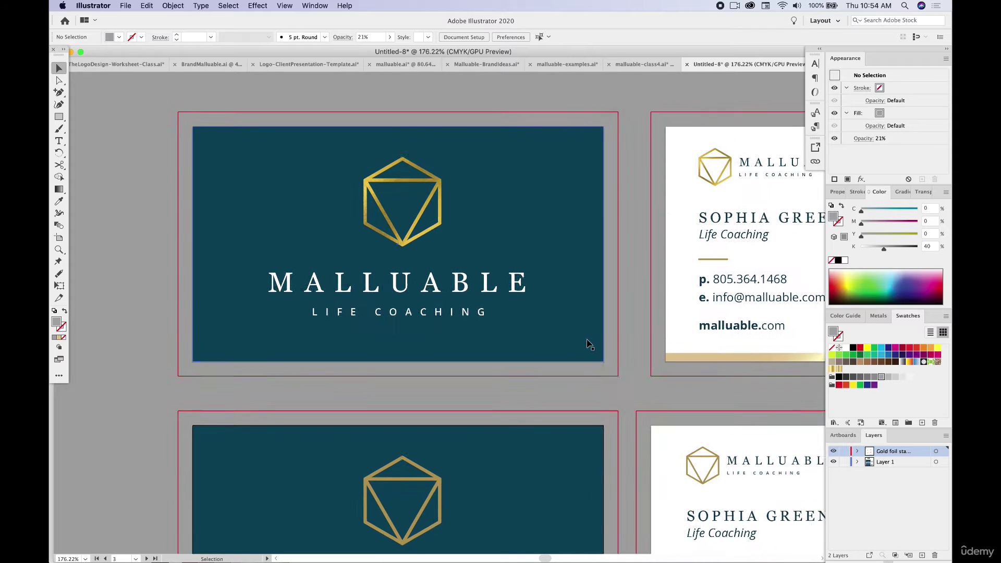
click(230, 206)
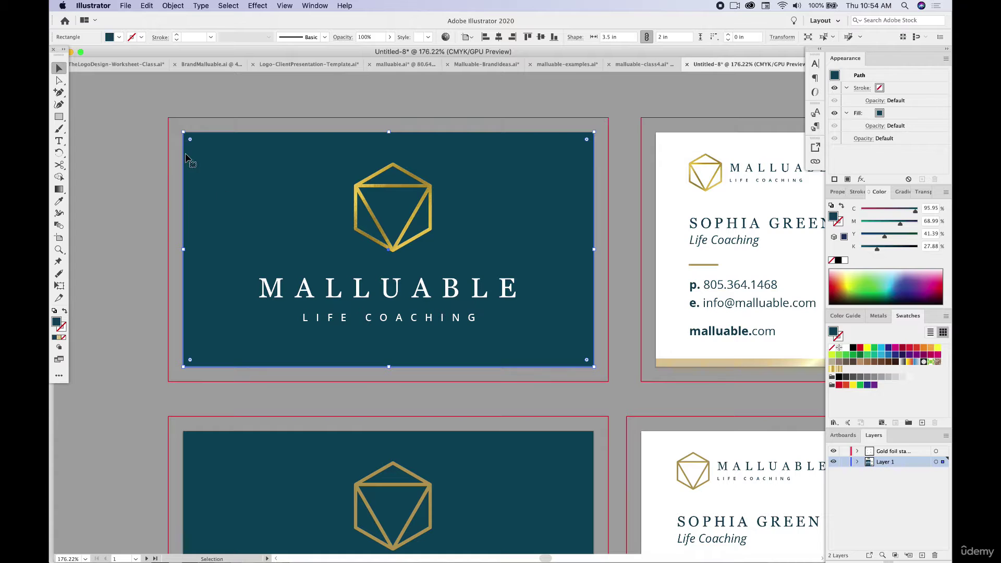
drag(183, 132, 169, 117)
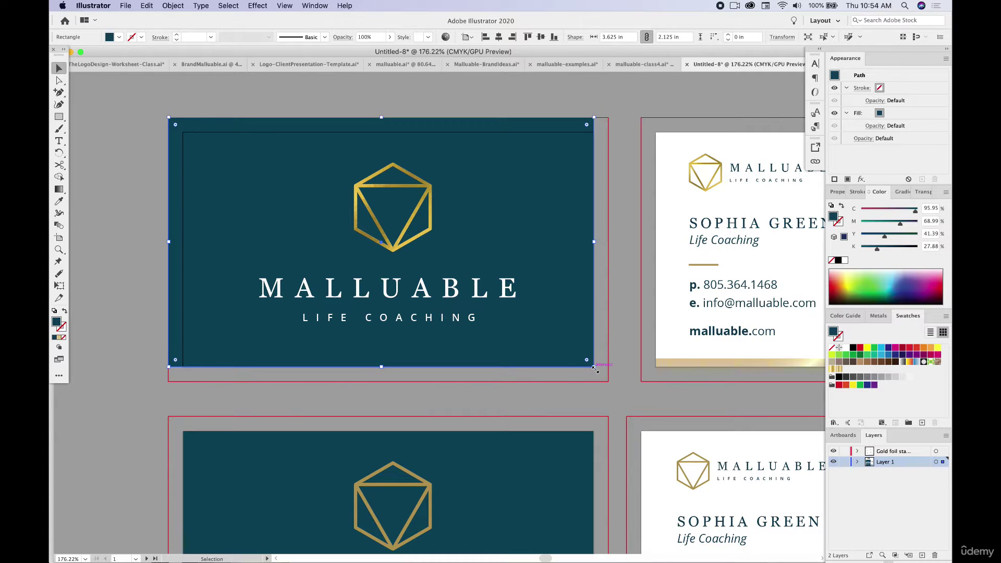
drag(594, 367, 610, 384)
Step: Extend the gold foil back card's gradient bar to the left, lower and right bleed edges
scroll(574, 365, right, 5)
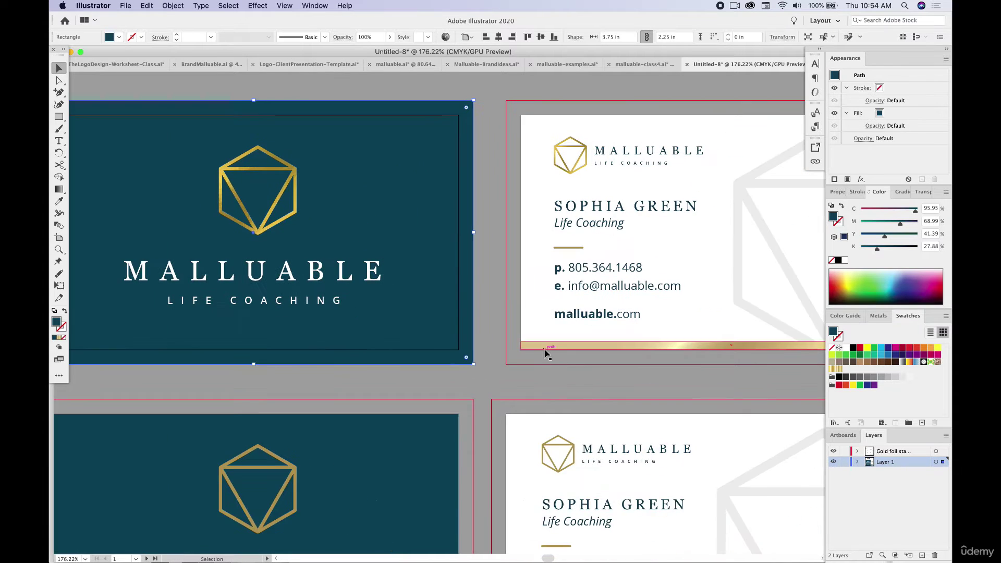
click(527, 348)
drag(527, 349, 506, 365)
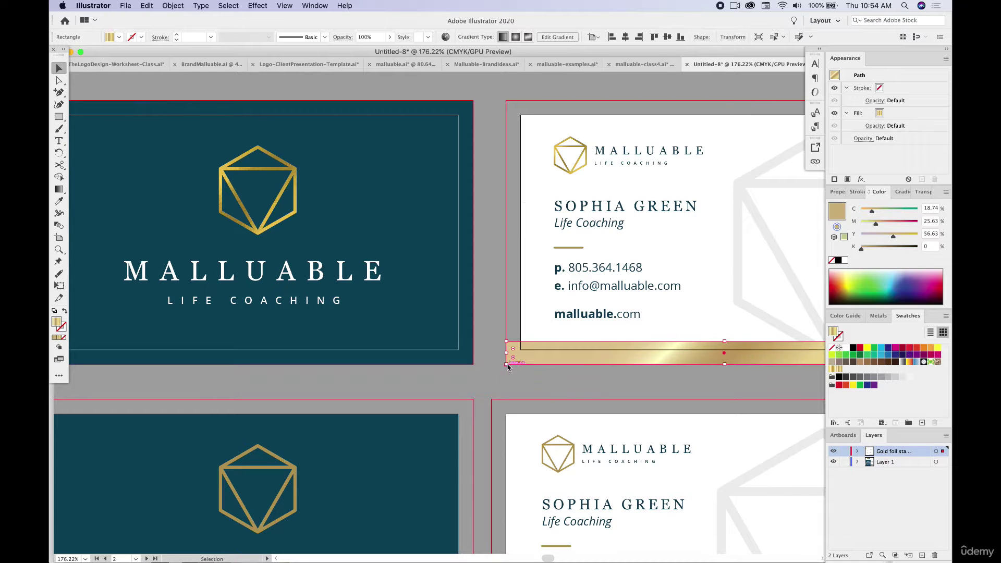
scroll(626, 365, right, 5)
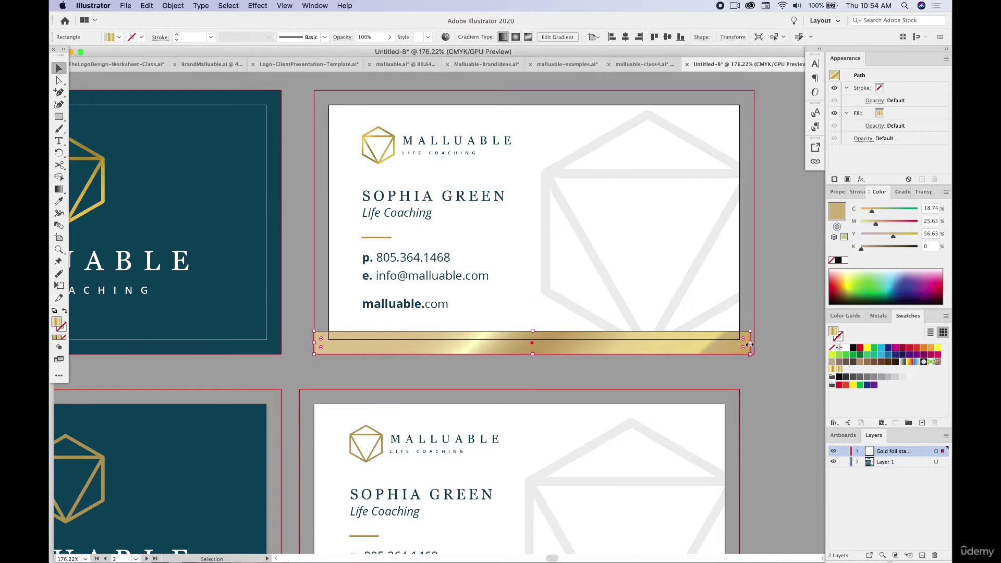
drag(750, 344, 755, 343)
click(729, 239)
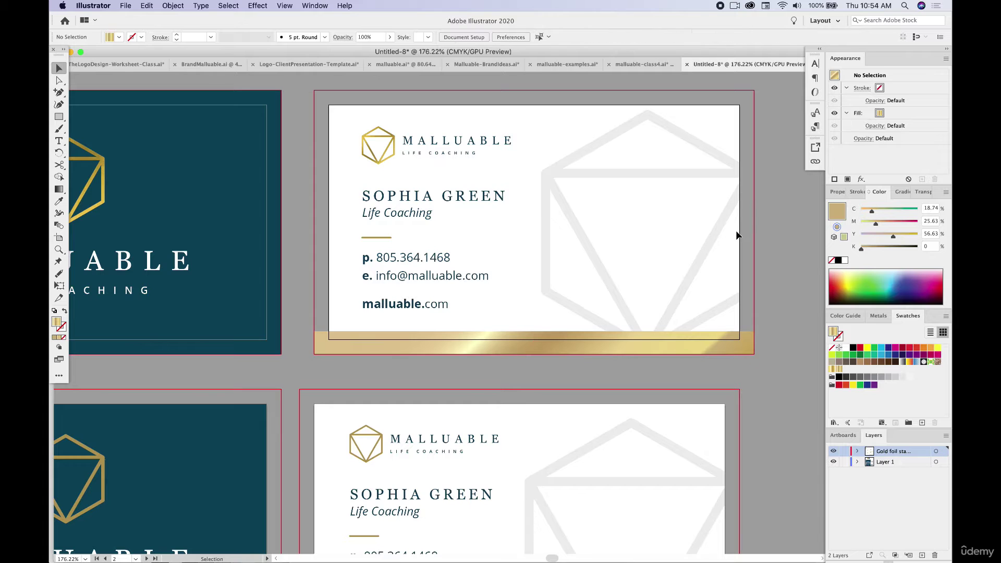
click(737, 236)
click(767, 167)
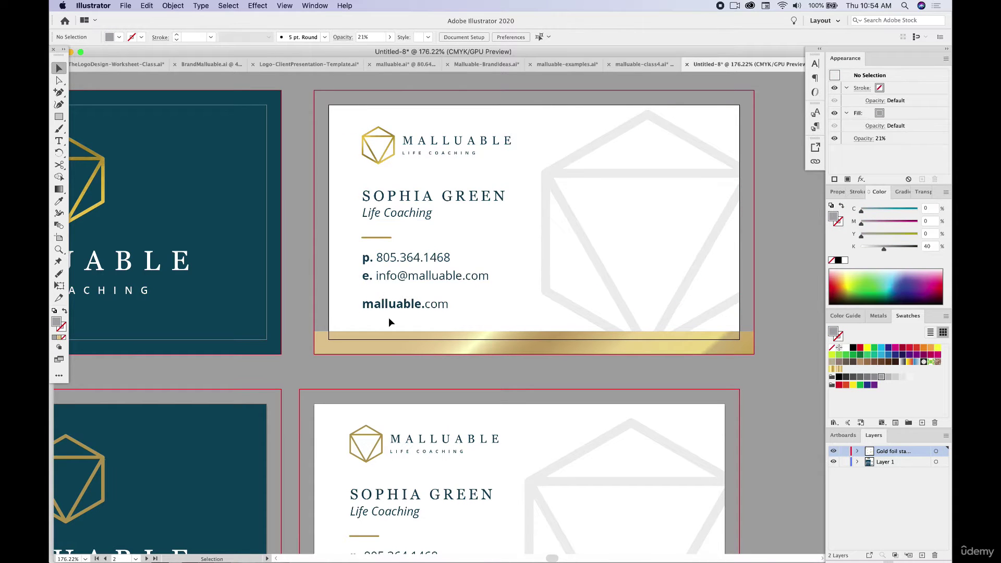
Step: Extend the flat gold back card's bar to the left, lower and right bleed edges, making it 3.75 in wide and 0.1961 in high
scroll(389, 319, down, 5)
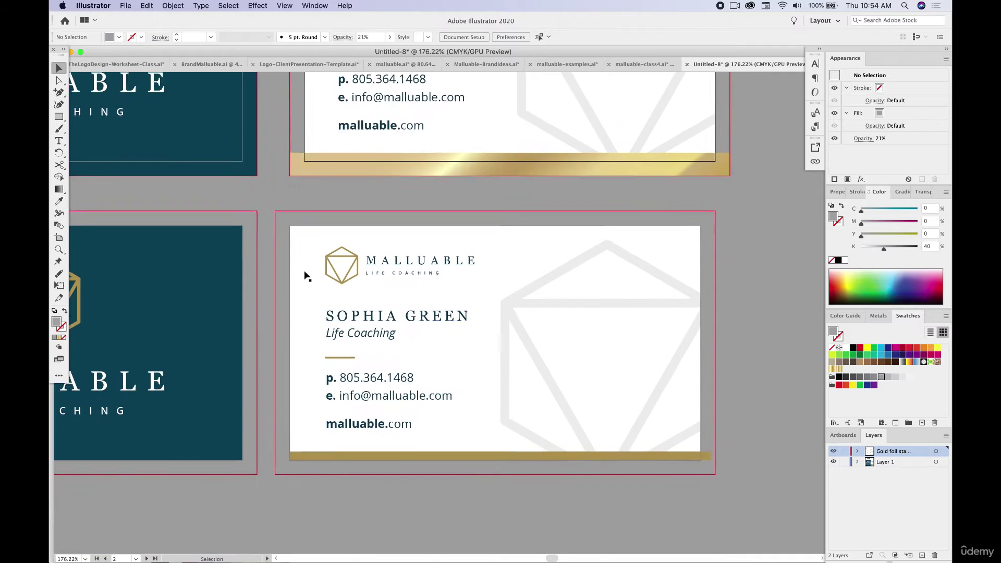
scroll(306, 277, down, 2)
click(301, 407)
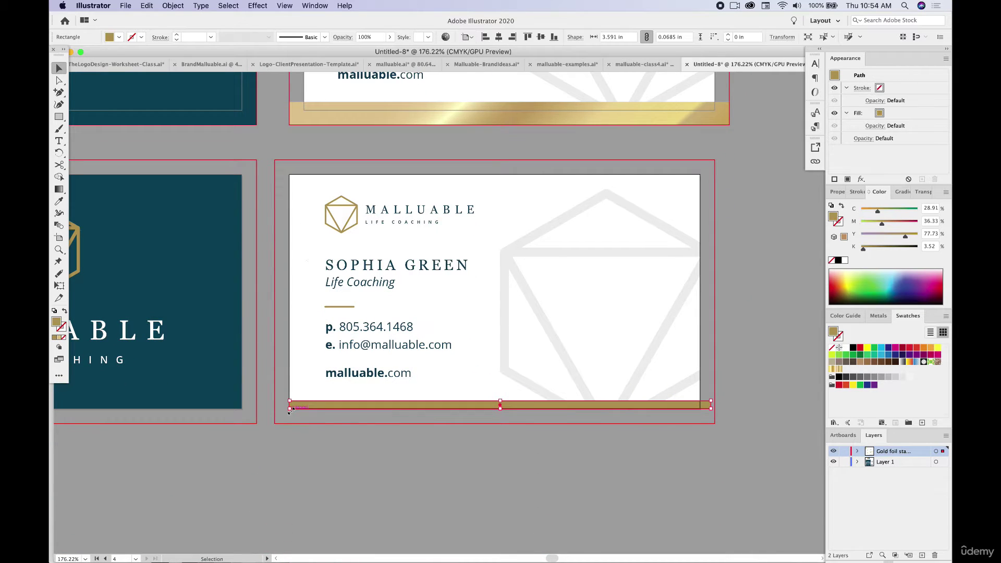
drag(289, 409, 275, 424)
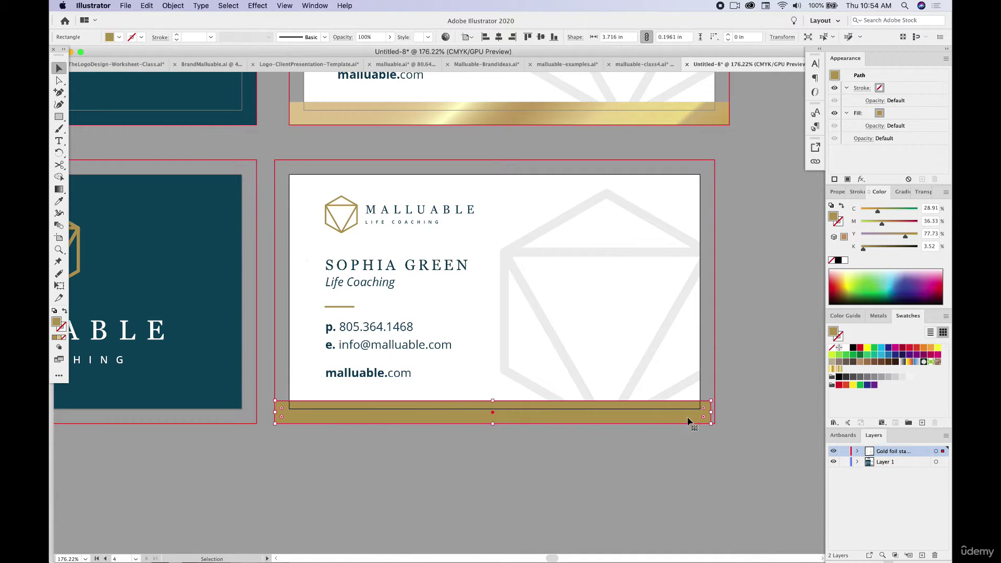
drag(711, 414, 715, 413)
click(490, 429)
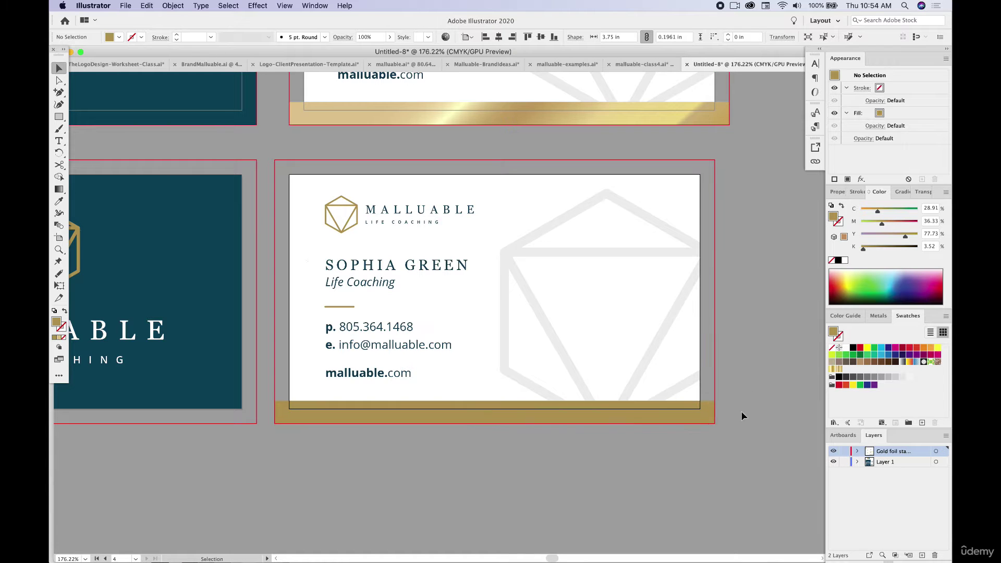
Step: Extend the flat gold front card's teal background to the bleed edges on all four sides
scroll(490, 428, left, 8)
click(418, 381)
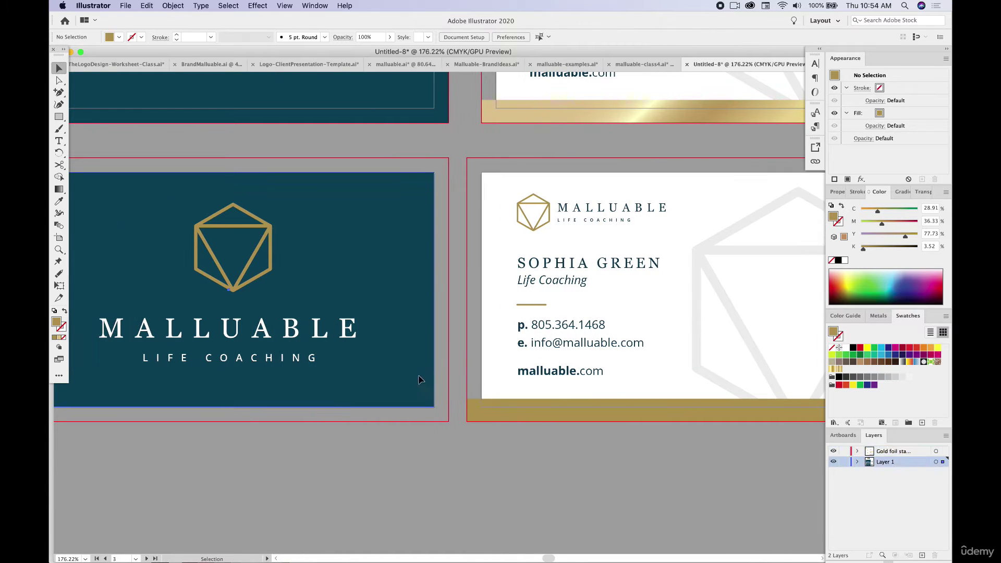
drag(435, 410, 449, 421)
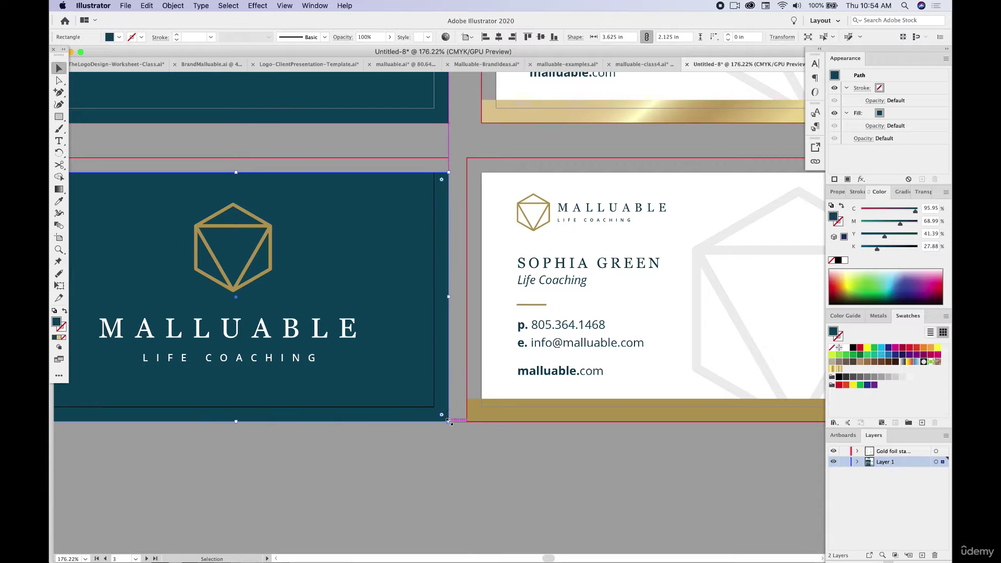
scroll(441, 415, left, 2)
scroll(441, 415, left, 5)
scroll(441, 415, up, 1)
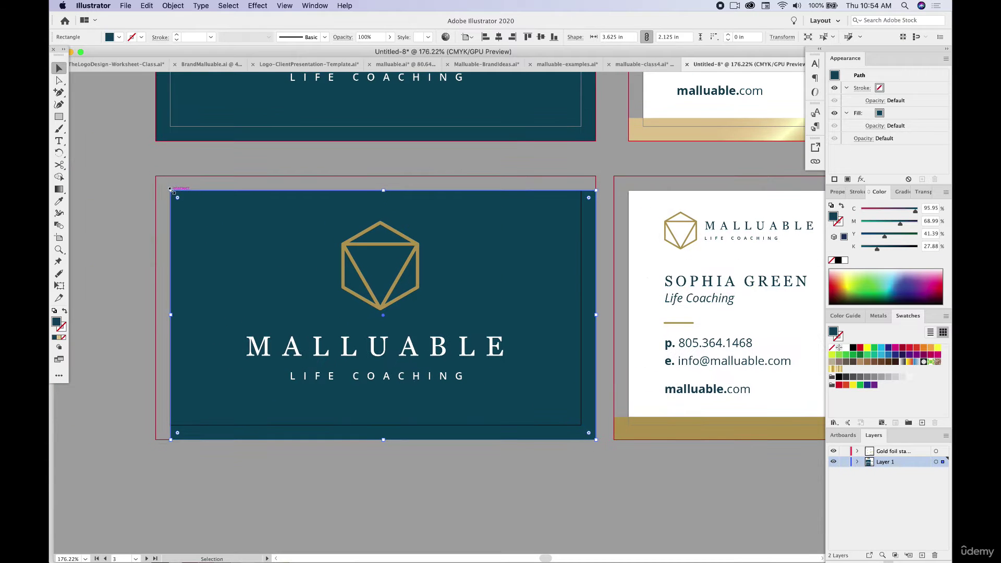
drag(172, 190, 155, 177)
click(107, 148)
Step: Save the document on the Desktop as businesscard.ai in Adobe Illustrator format
scroll(261, 218, down, 3)
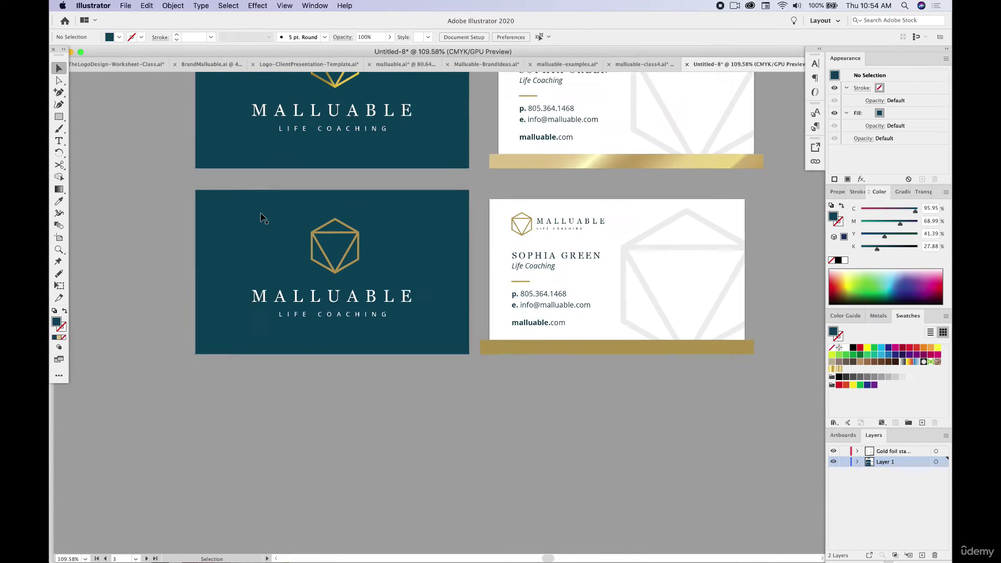
scroll(261, 218, up, 4)
scroll(261, 218, right, 1)
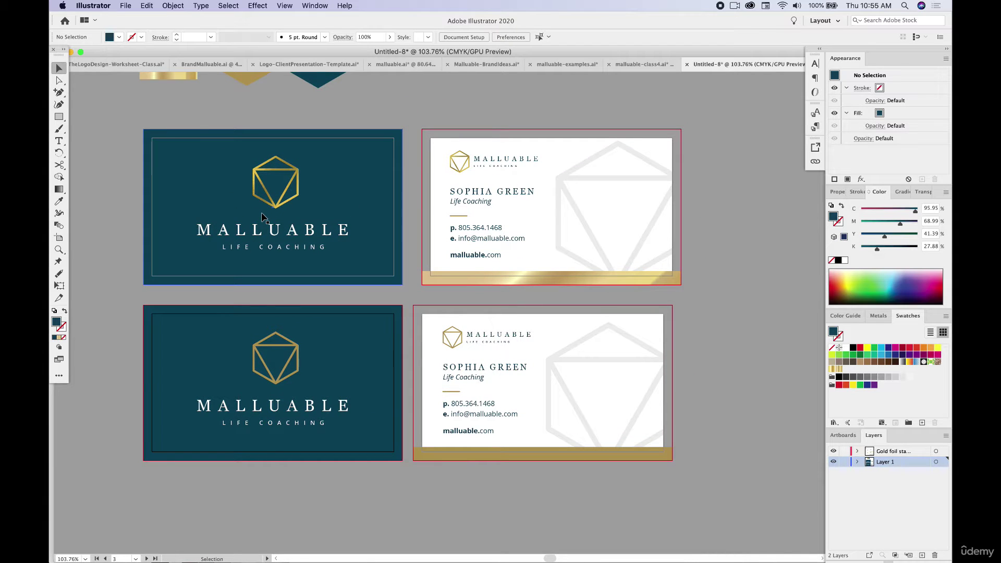
click(126, 5)
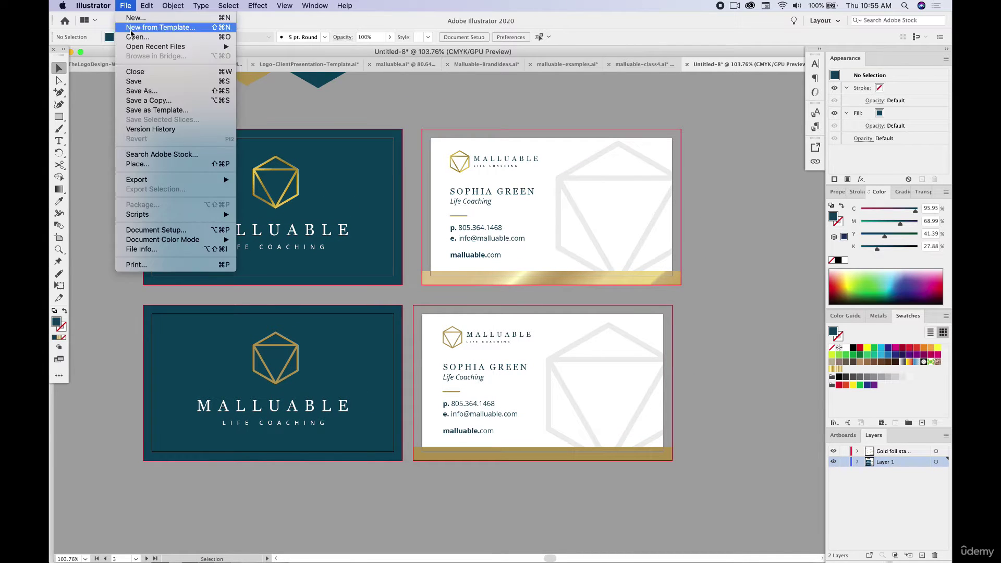
click(157, 91)
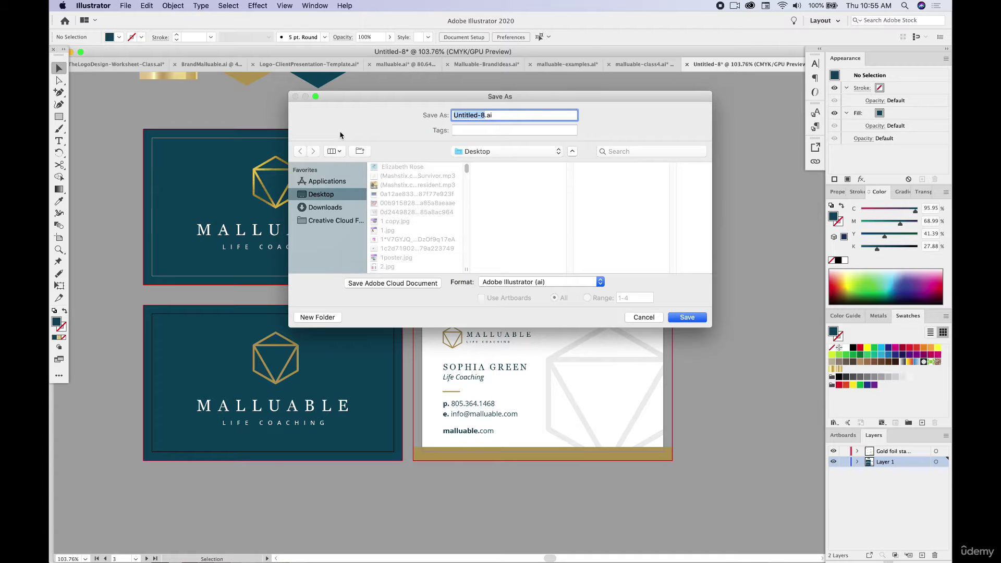
text(businesscard)
key(Return)
Step: Set up an export of all artboards as separate JPEG files named clientsamplebizcard on the Desktop
click(125, 5)
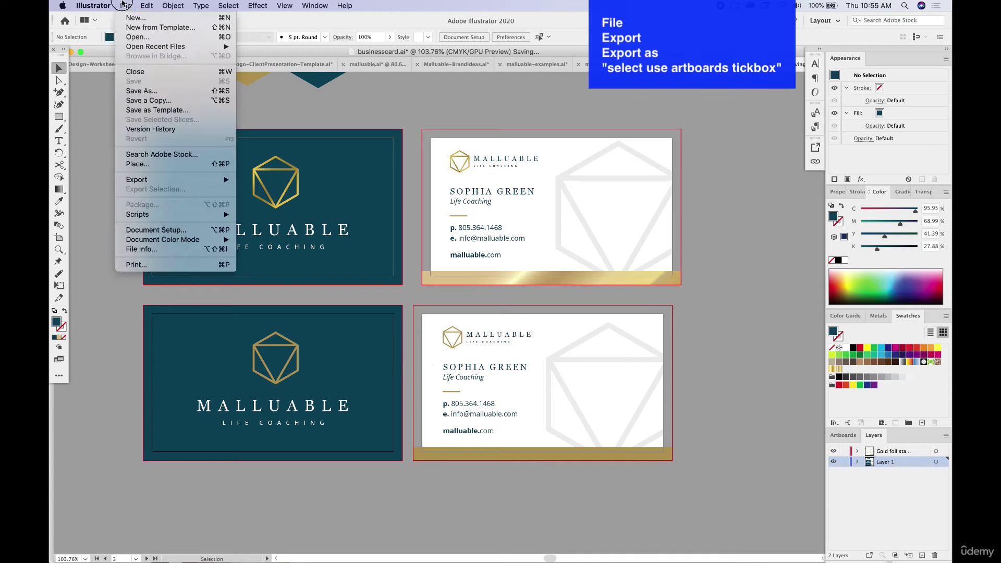
mouse_move(209, 180)
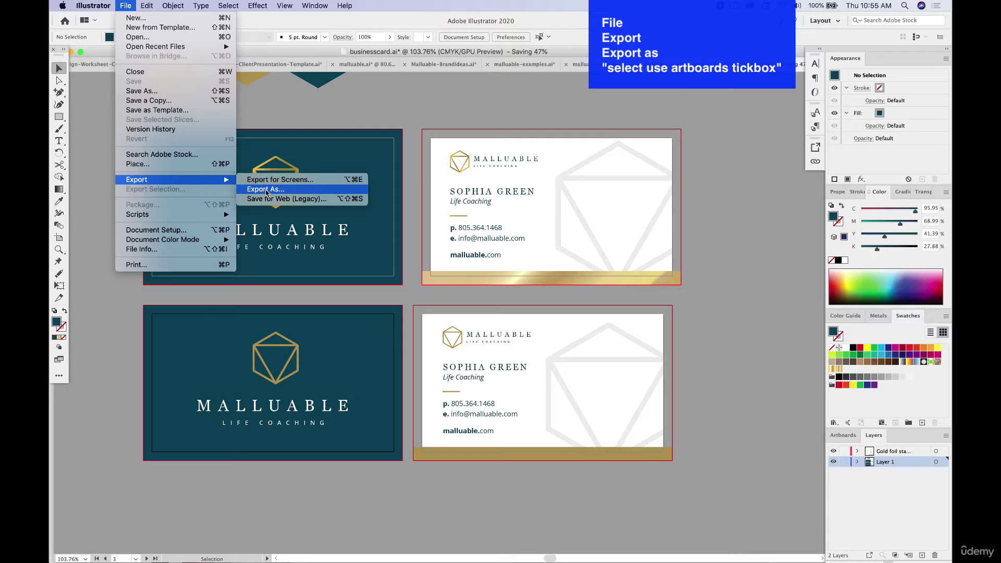
click(266, 192)
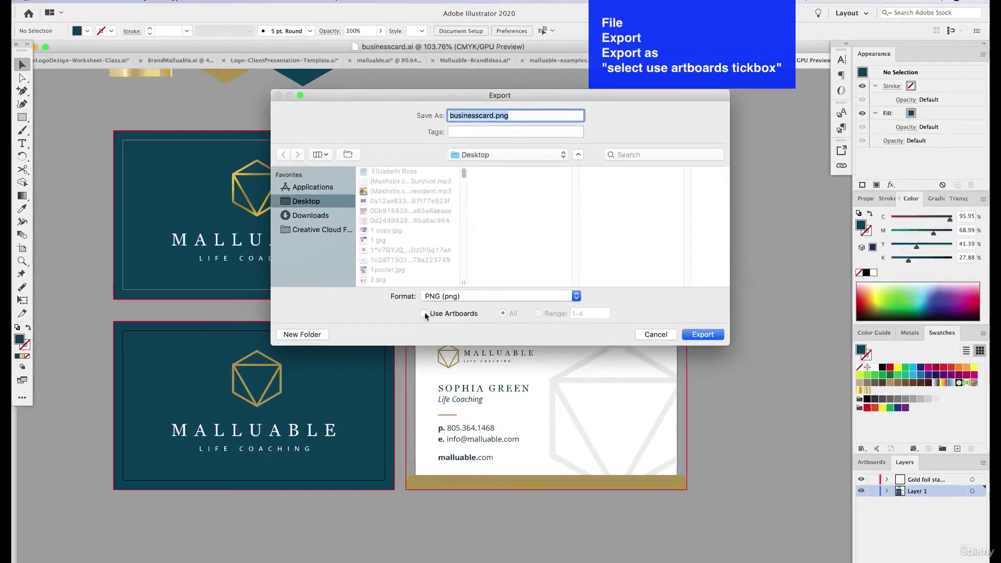
click(424, 314)
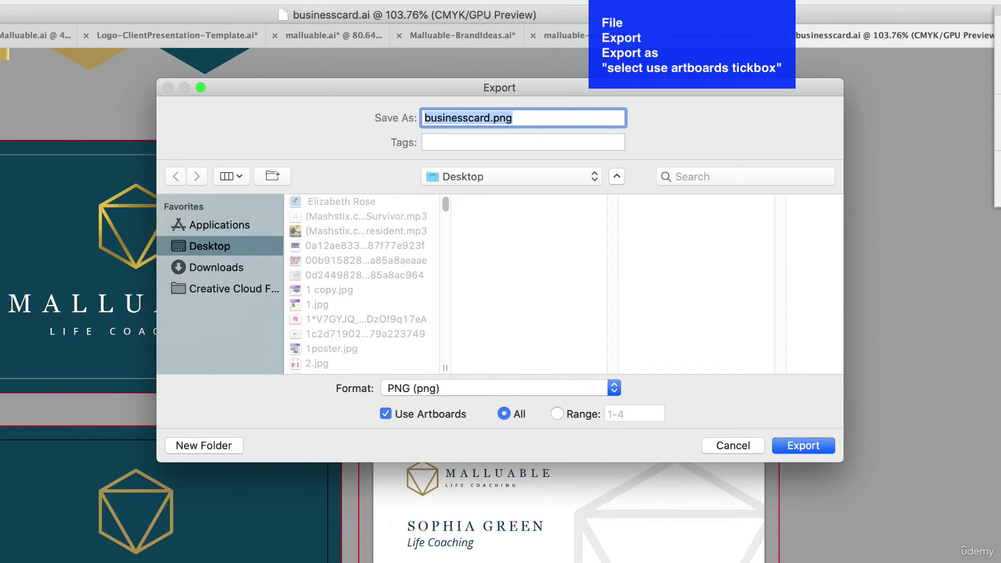
click(433, 388)
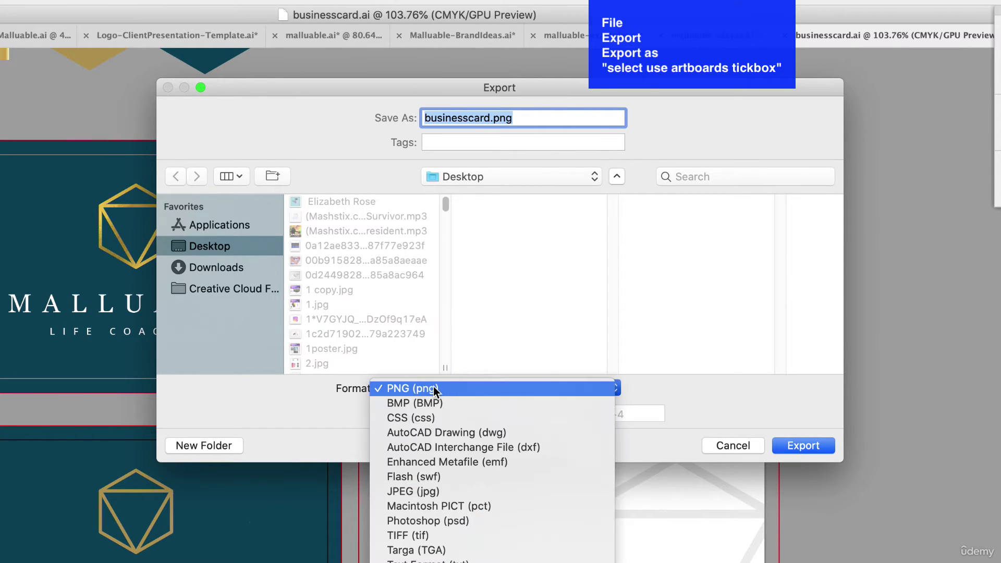
click(429, 492)
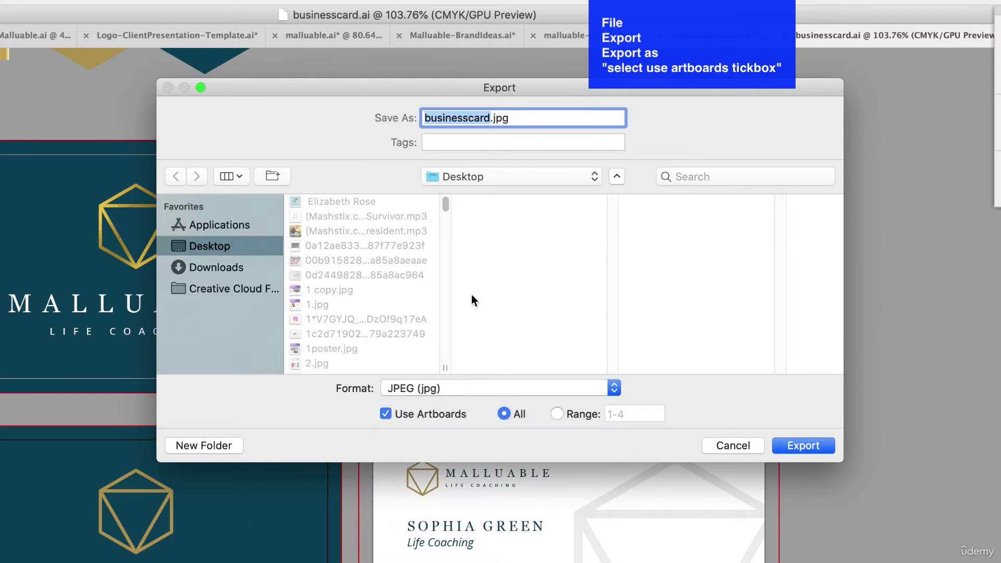
text(clientsamplebi)
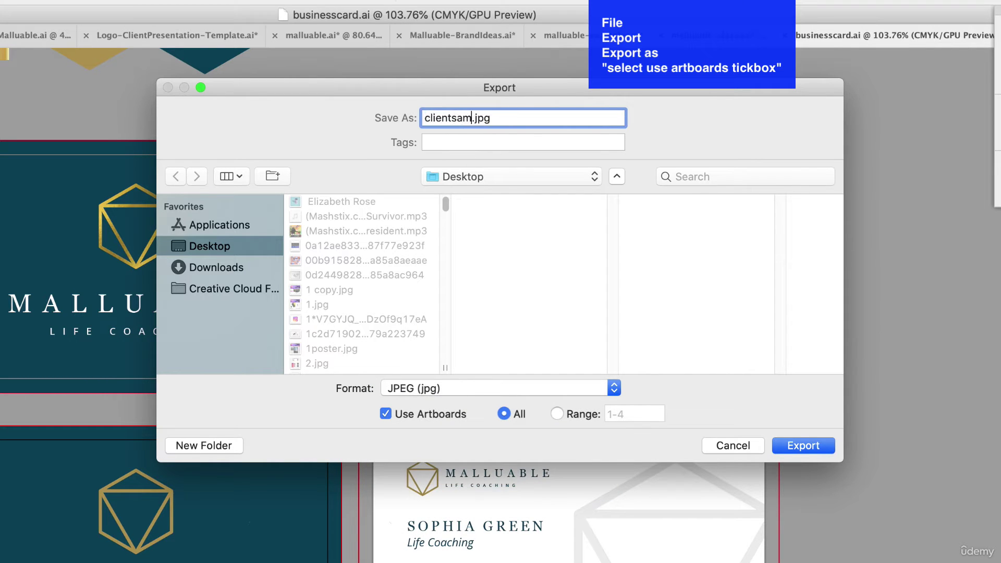
text(zcard)
key(Return)
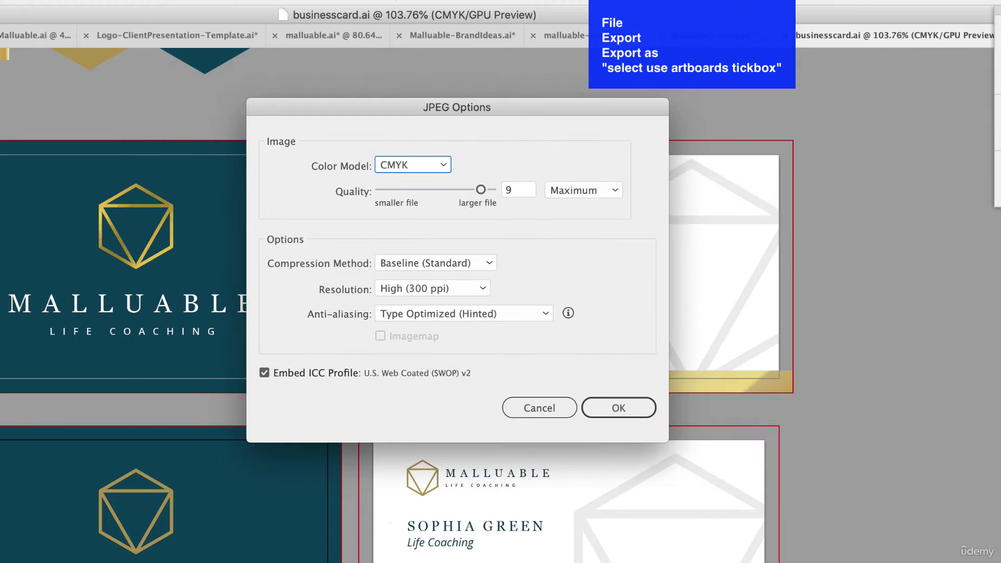
Step: Export the JPEGs with the RGB color model, High (300 ppi) resolution and quality 10, and switch to the Desktop folder in Finder
click(413, 166)
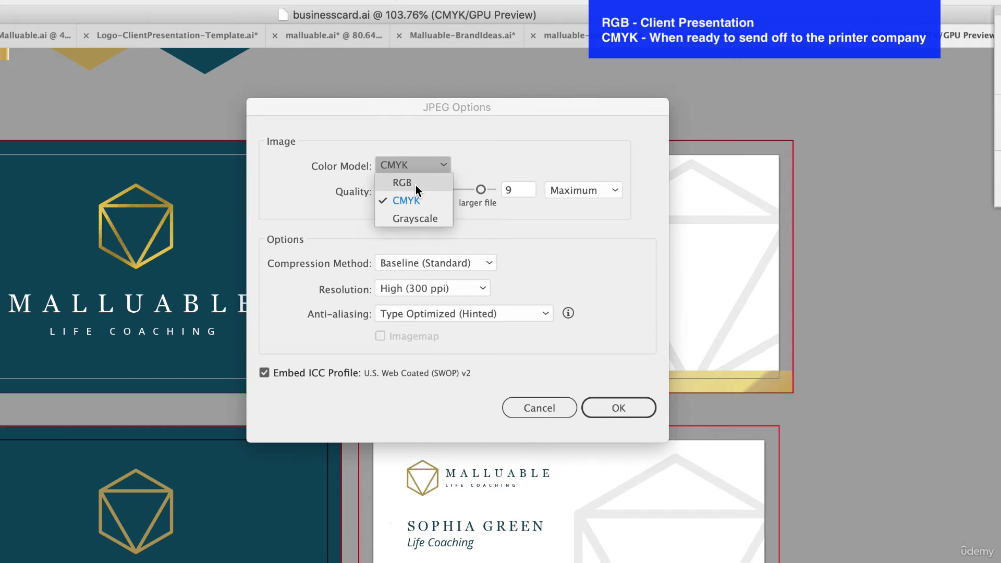
click(416, 184)
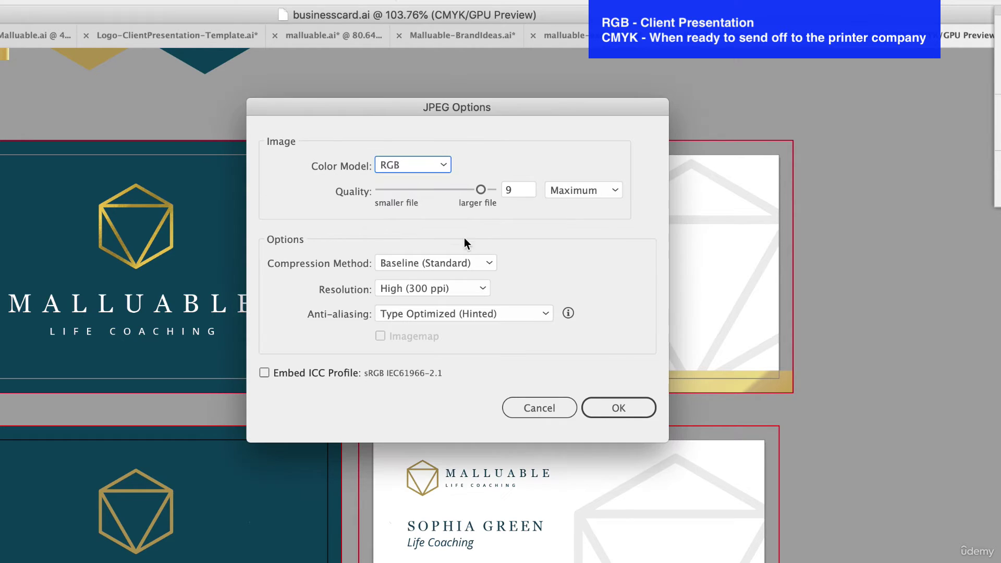
click(419, 289)
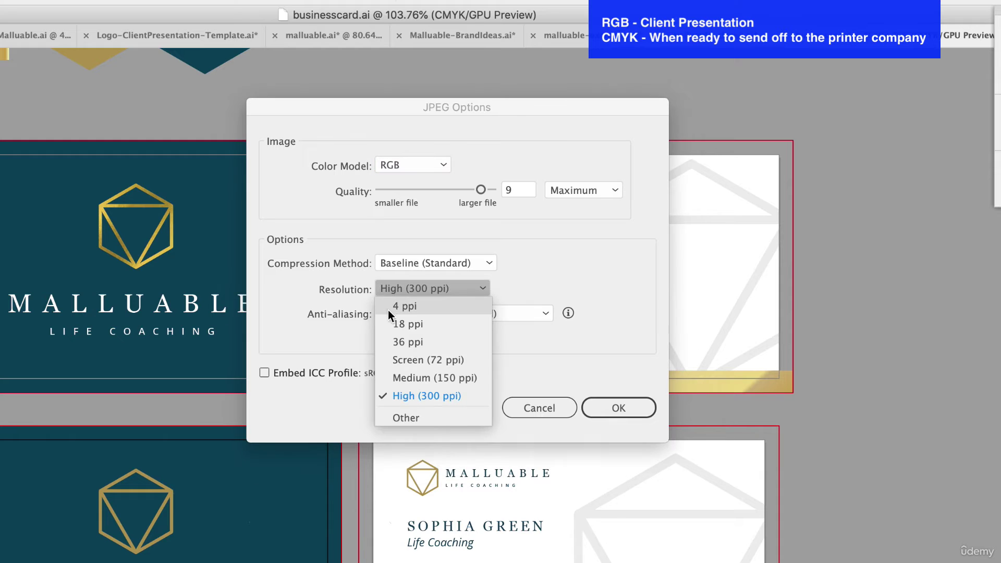
click(402, 397)
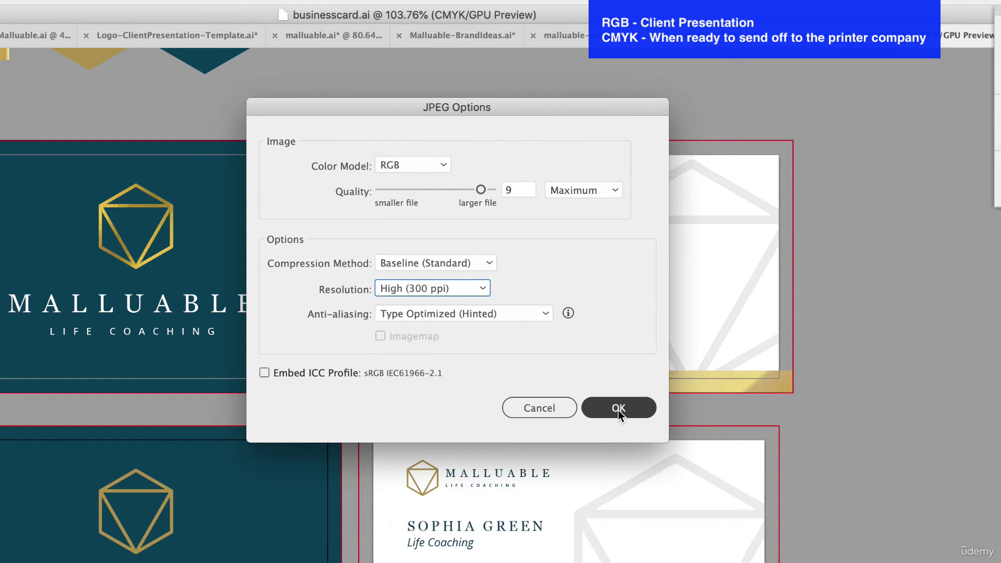
click(481, 190)
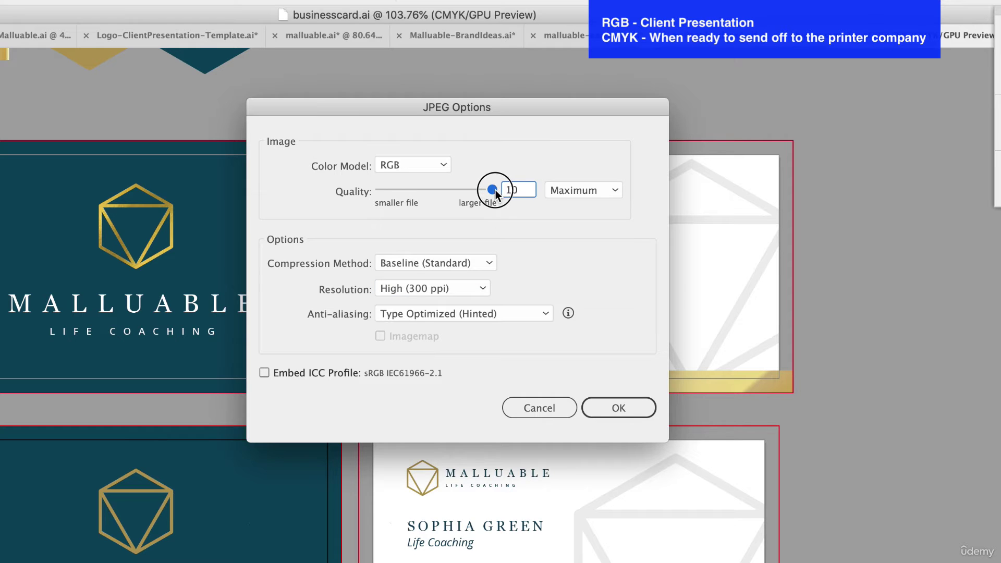
click(603, 403)
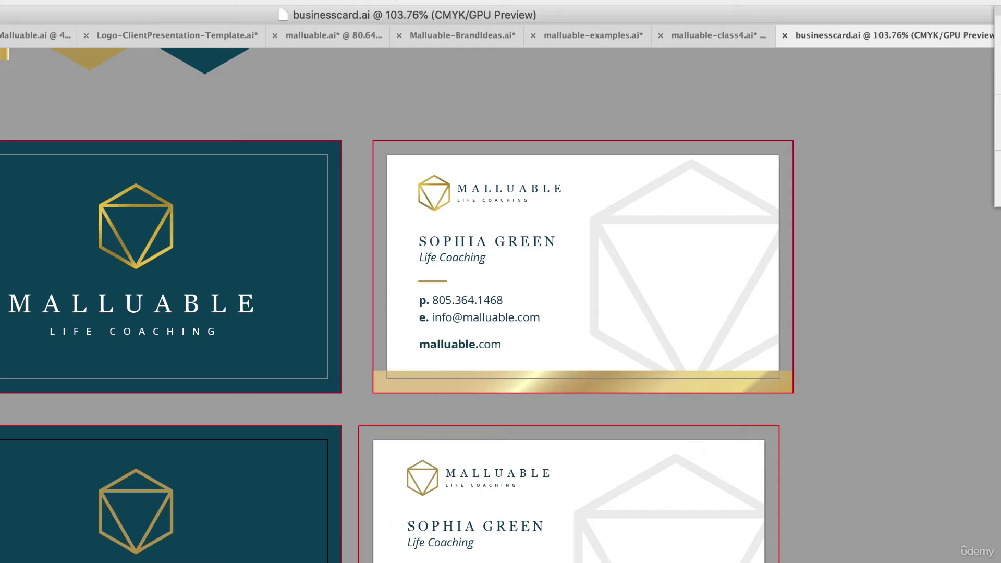
key(super+Tab)
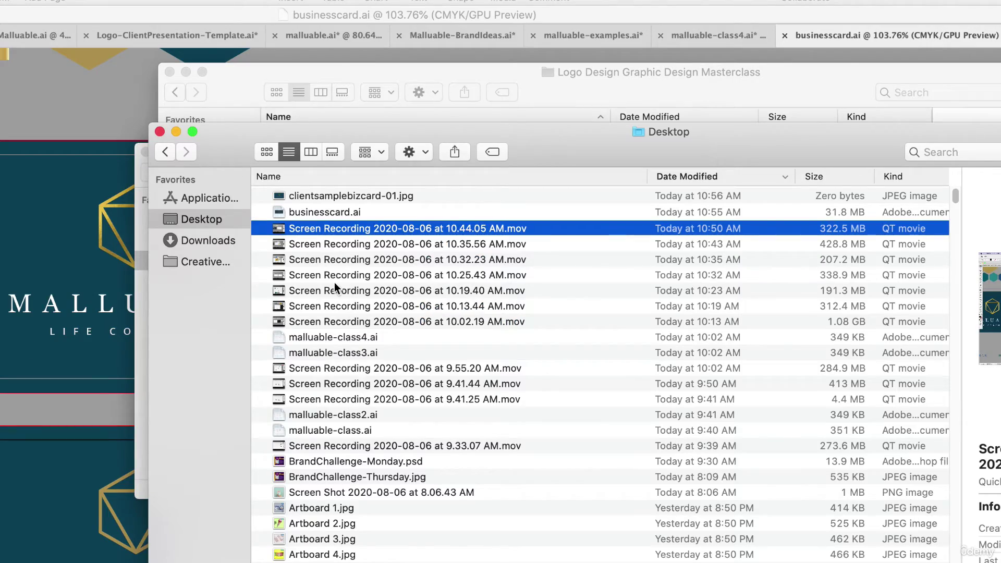
Step: Open the four clientsamplebizcard JPEGs from the Desktop in Preview, look through each card and return to Illustrator
click(360, 261)
click(344, 246)
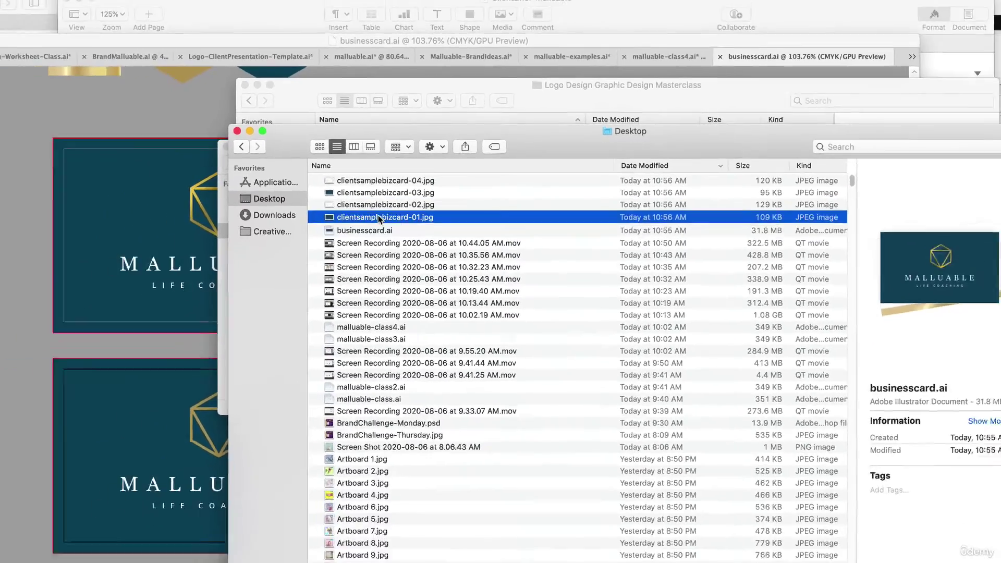
shift+click(388, 181)
double_click(388, 178)
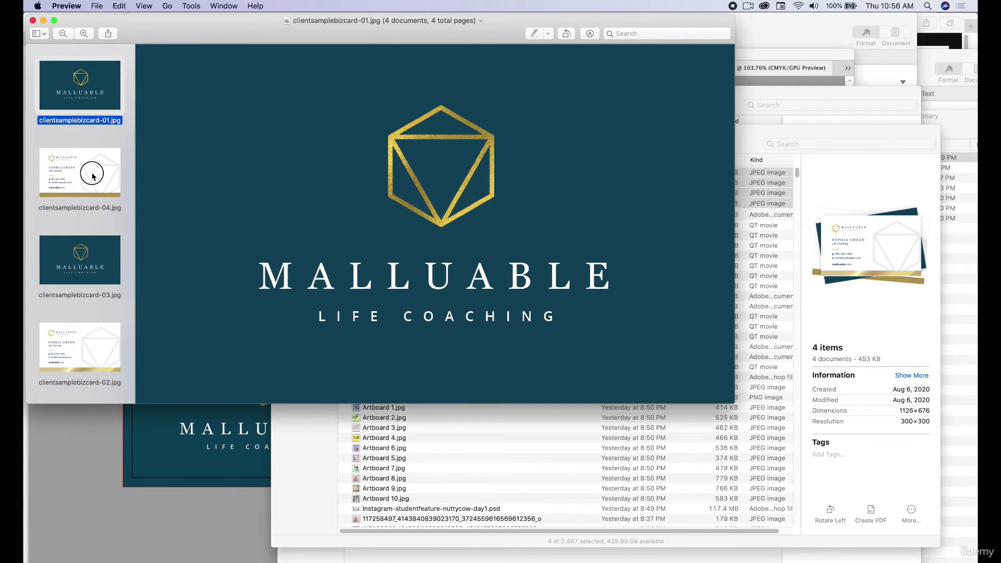
click(92, 176)
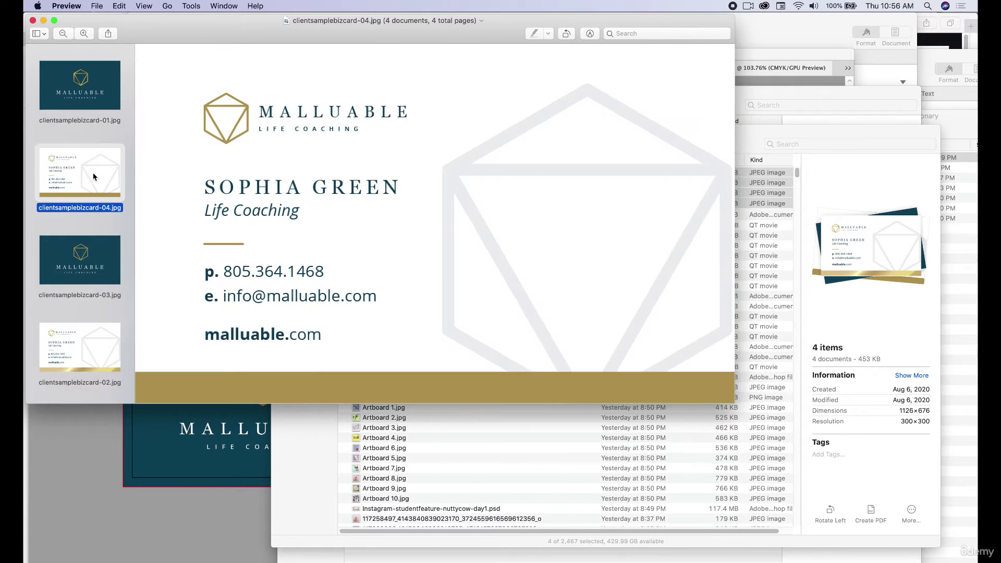
click(92, 259)
click(95, 353)
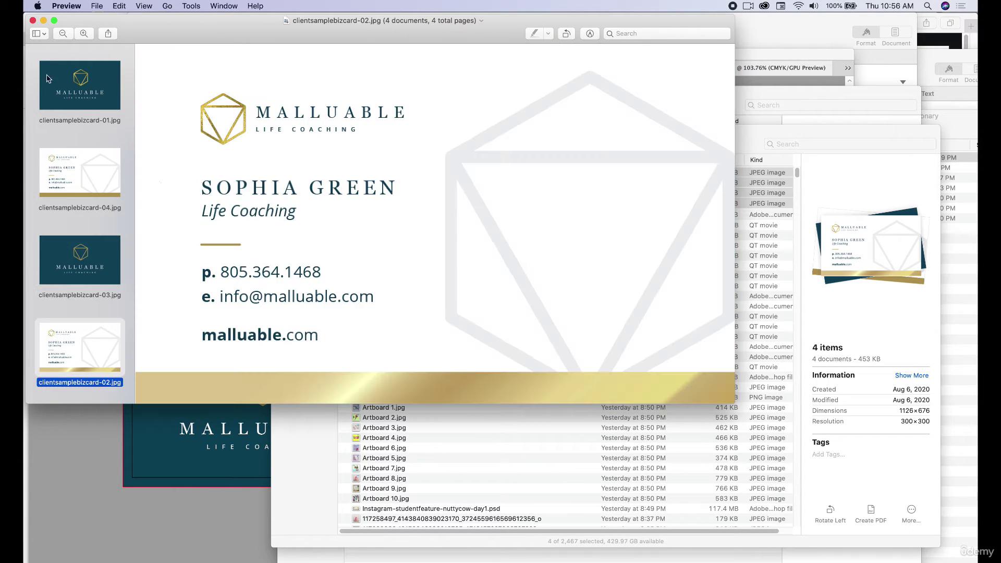
click(33, 22)
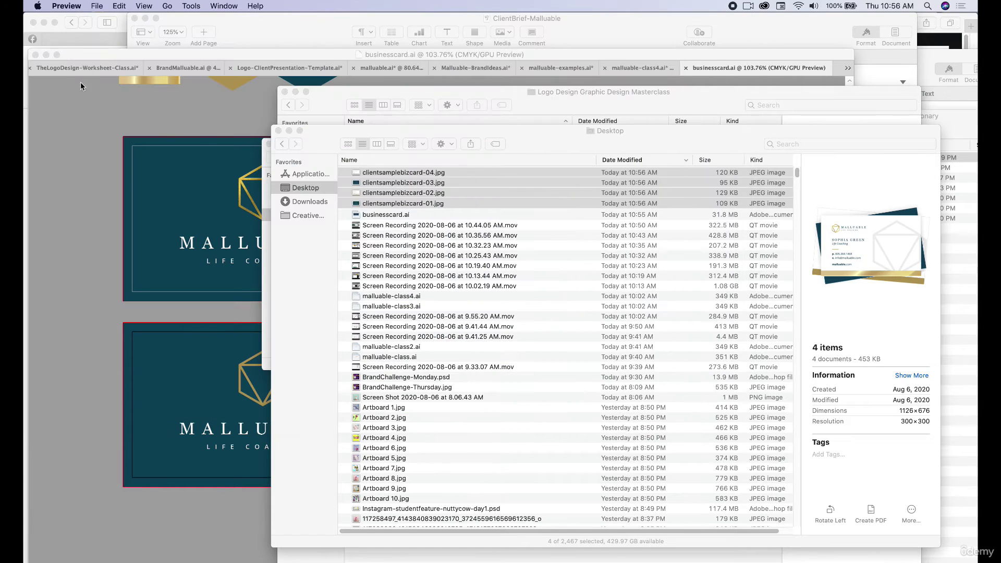
click(124, 201)
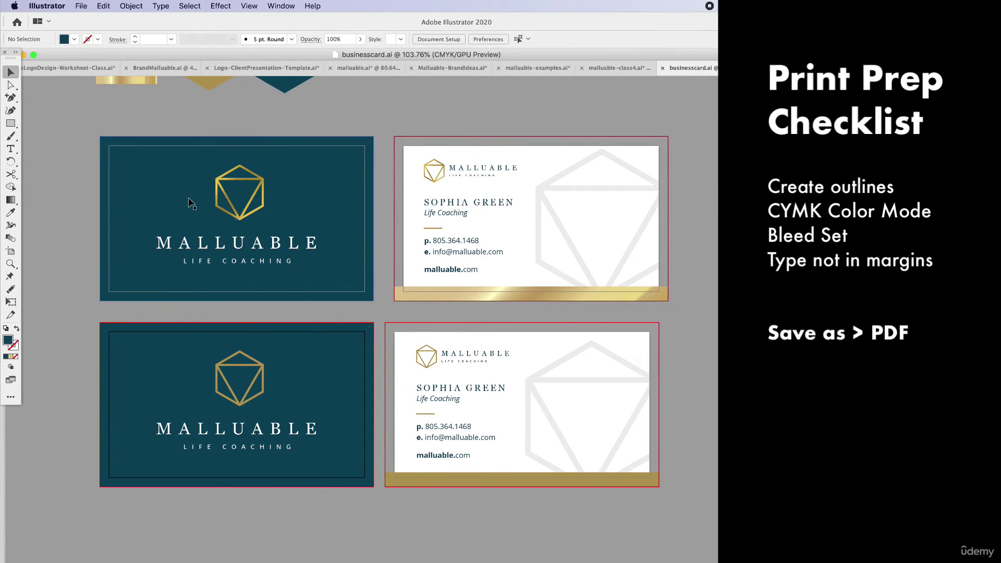
Step: Try replacing the name on the gold foil card's back with SLKDFLSDKNFLSKDNF, and undo the change
mouse_move(490, 208)
mouse_down()
mouse_move(449, 173)
mouse_move(494, 194)
mouse_up()
key(cmd+z)
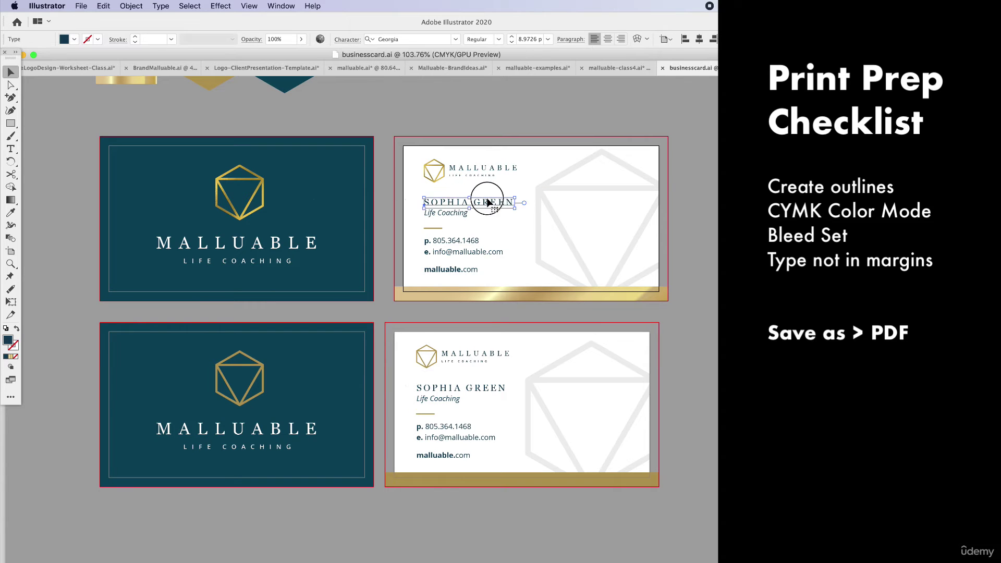
triple_click(489, 202)
text(SLKDFLSDKNFLSKDNF)
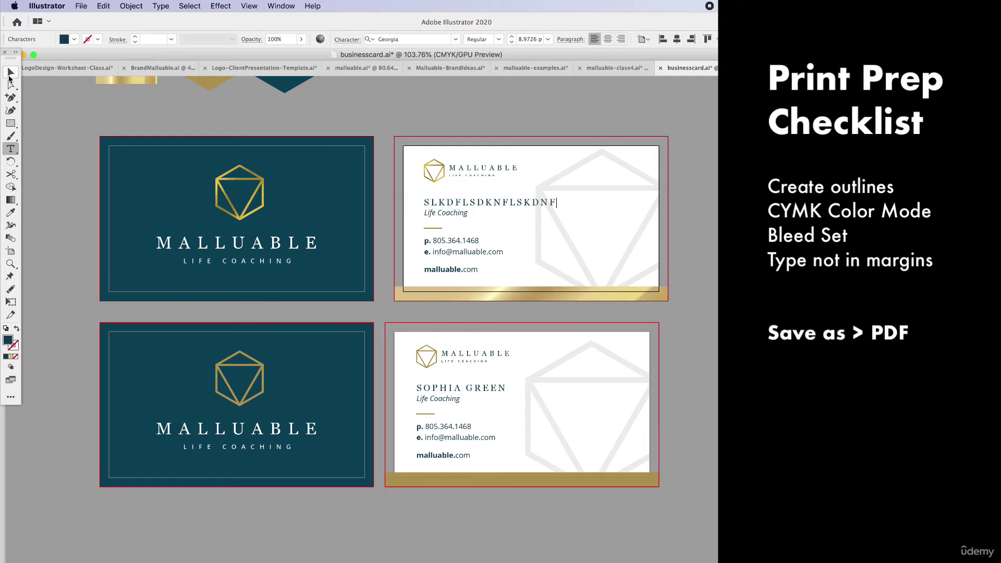
click(11, 73)
key(cmd+z)
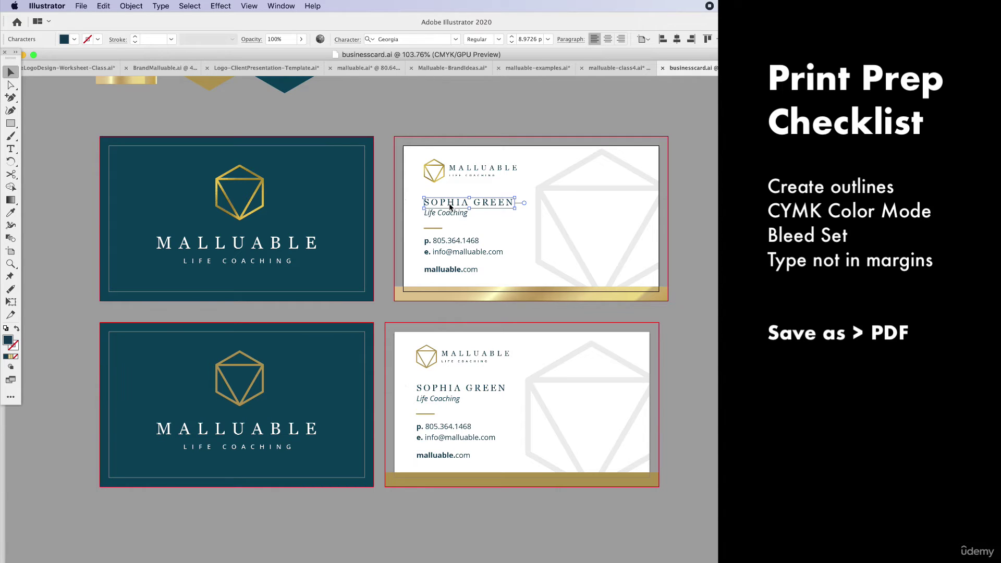
Step: Select all the artwork in the document and convert its text to outlines
drag(62, 136, 632, 421)
click(271, 115)
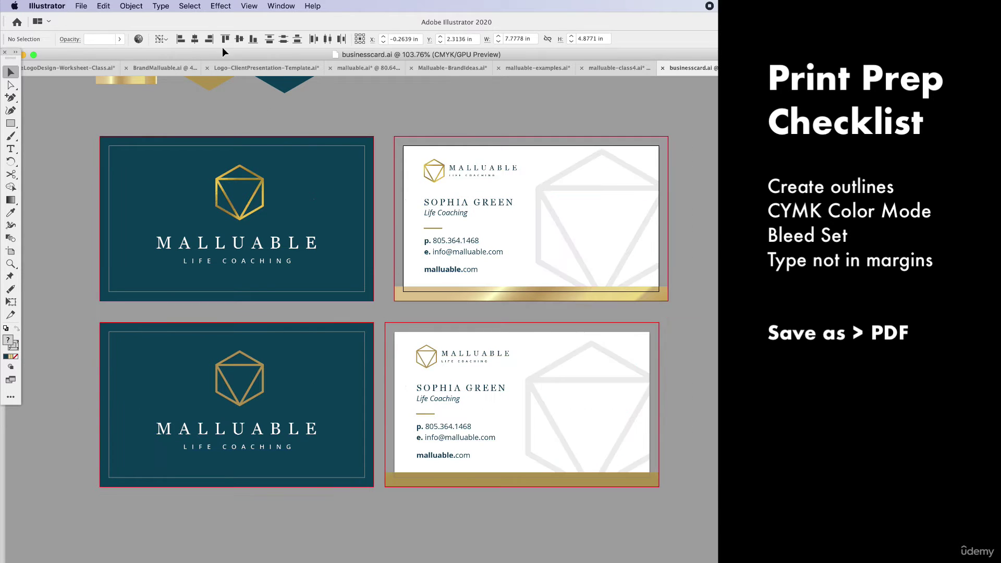
click(190, 6)
click(191, 21)
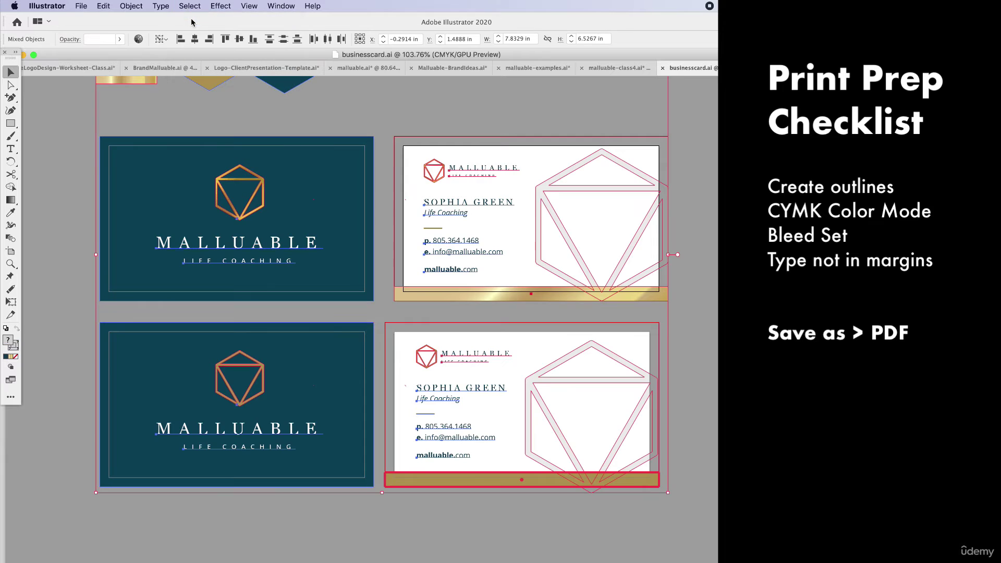
click(161, 6)
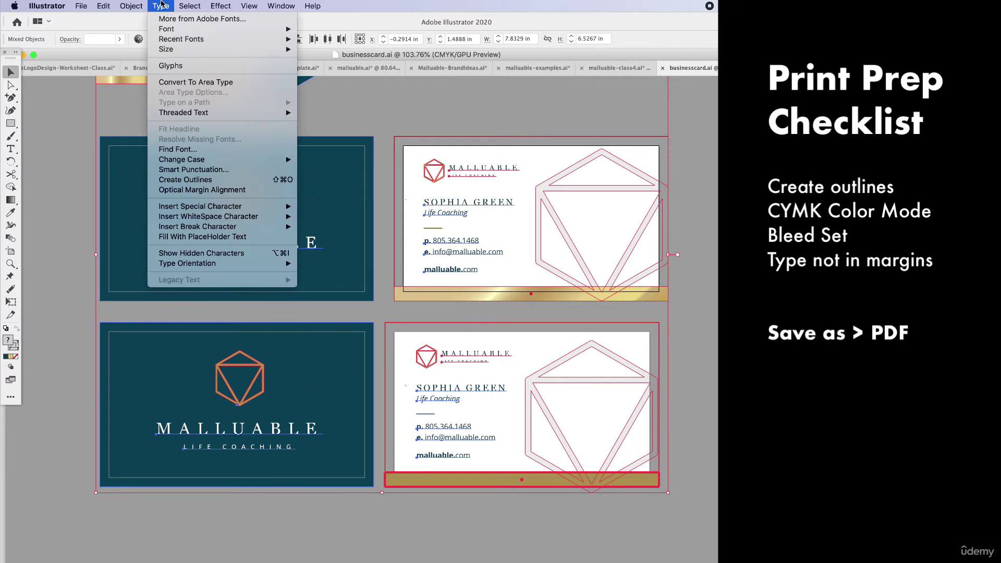
click(215, 181)
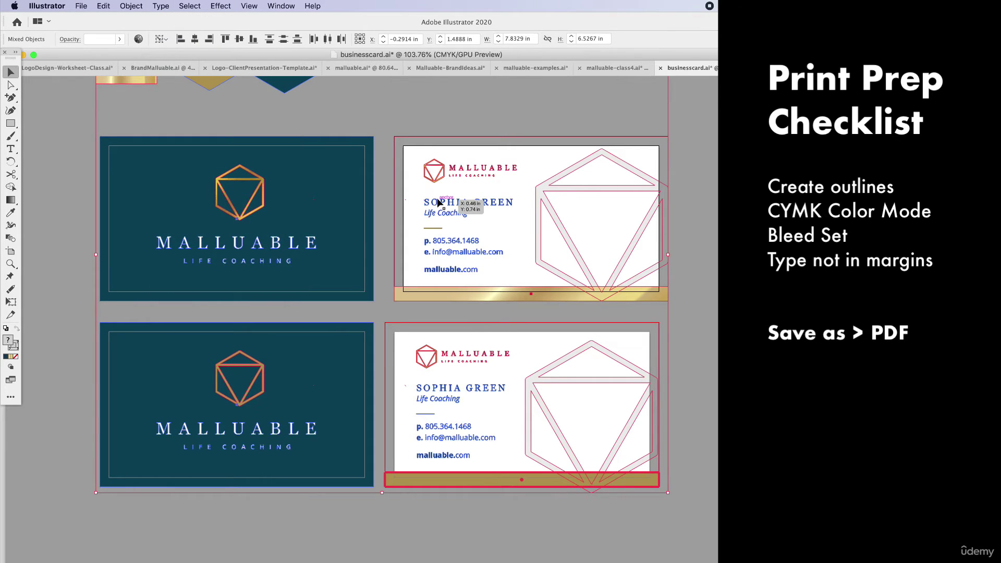
click(380, 194)
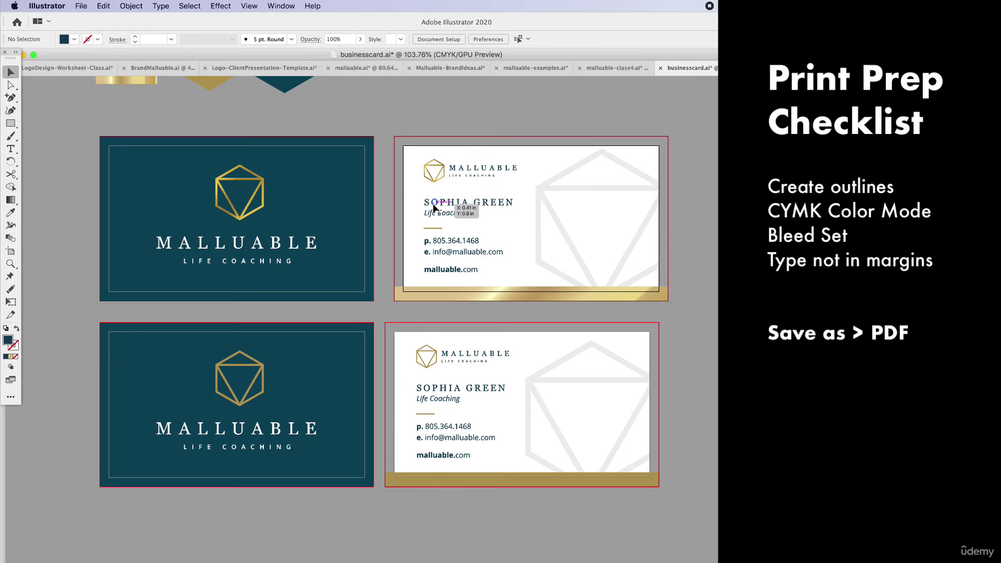
click(444, 205)
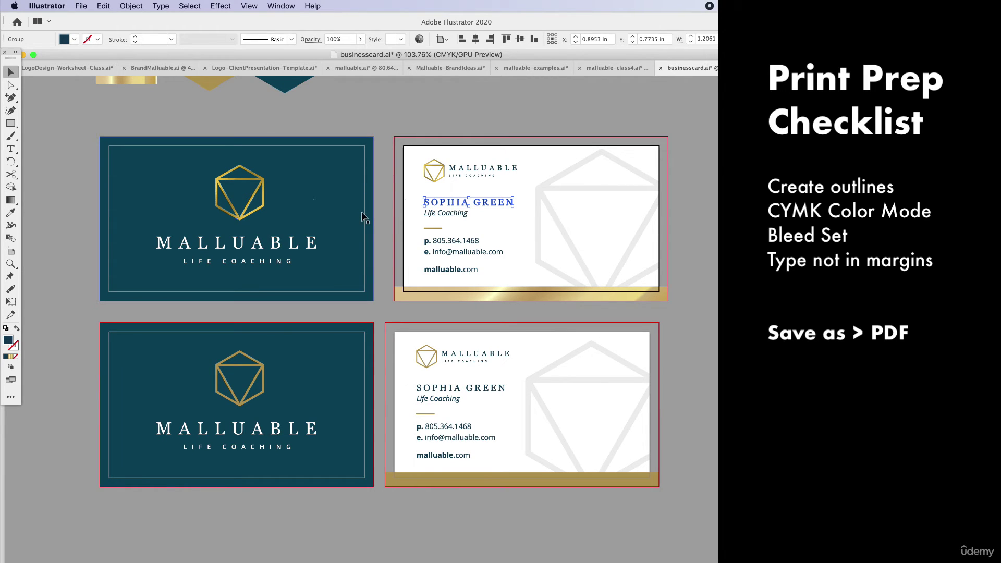
click(393, 201)
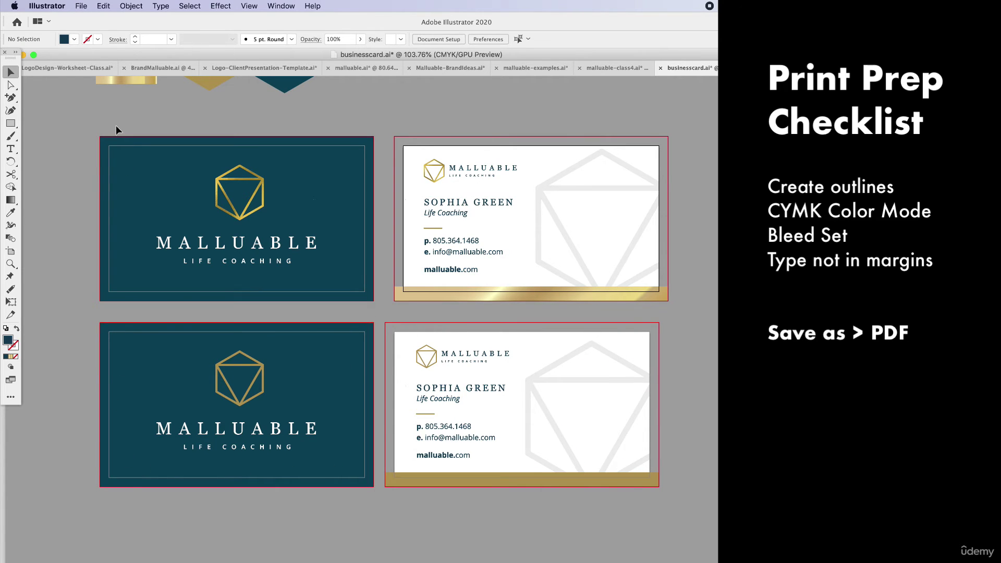
Step: Save all artboards on the Desktop as businesscard.pdf in Adobe PDF format
click(79, 5)
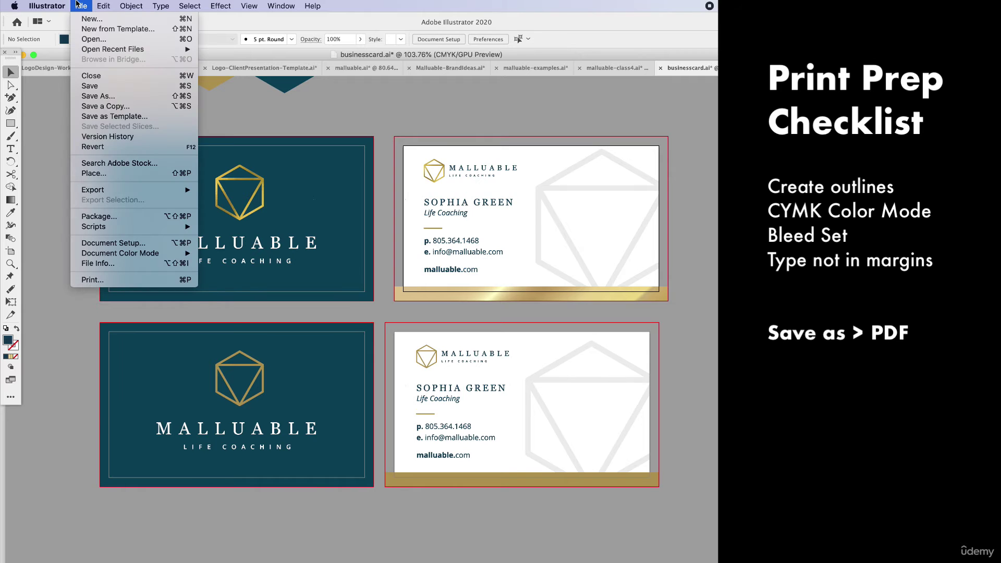
click(89, 101)
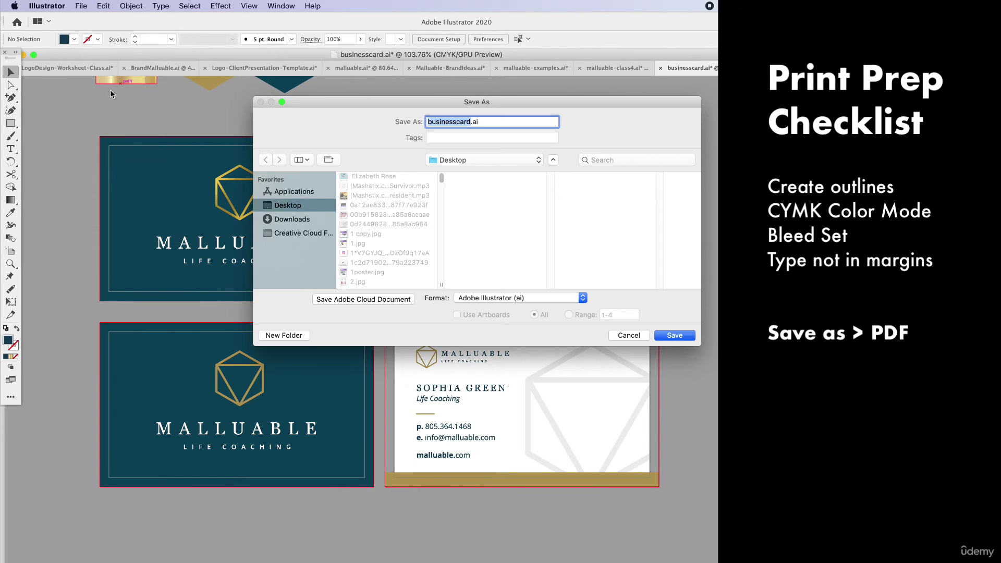
click(507, 299)
click(497, 327)
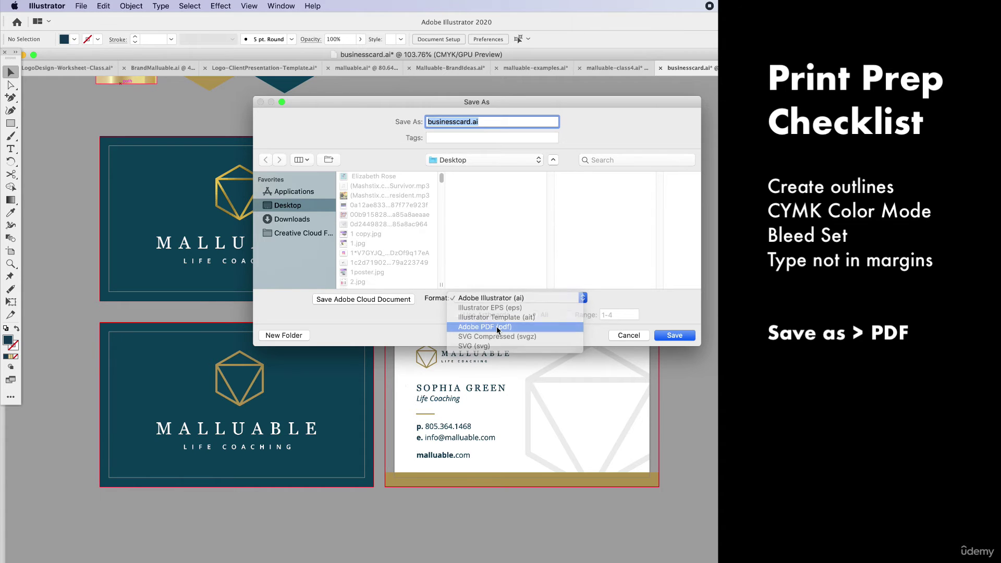
click(676, 336)
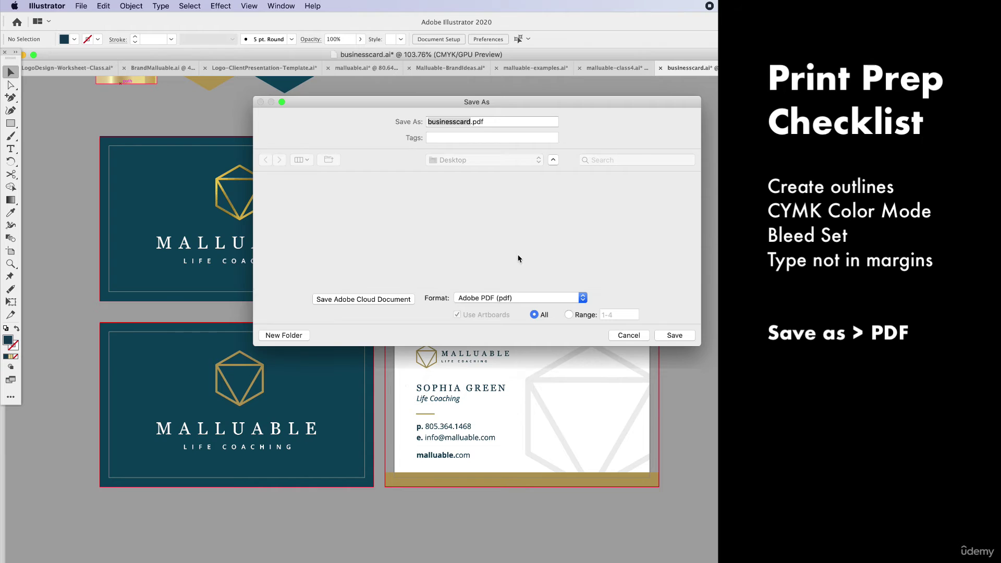
Step: Apply the [Press Quality] preset to the PDF and check its image compression settings
click(330, 144)
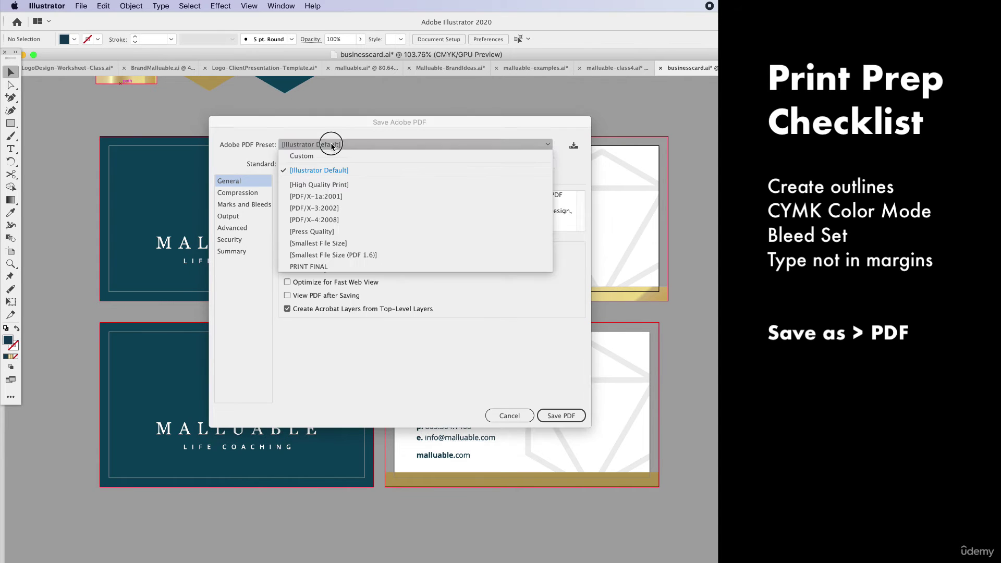
click(254, 146)
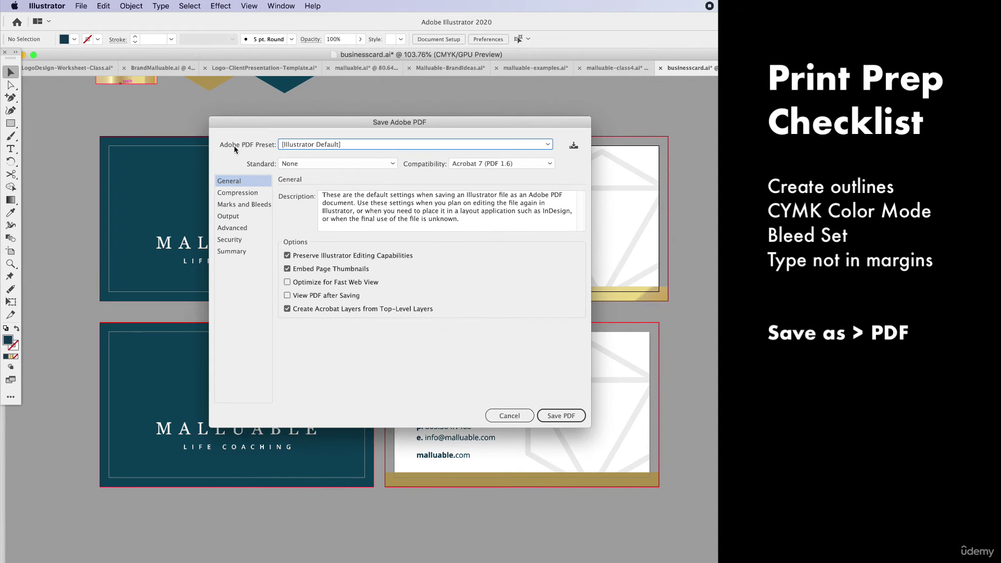
click(301, 145)
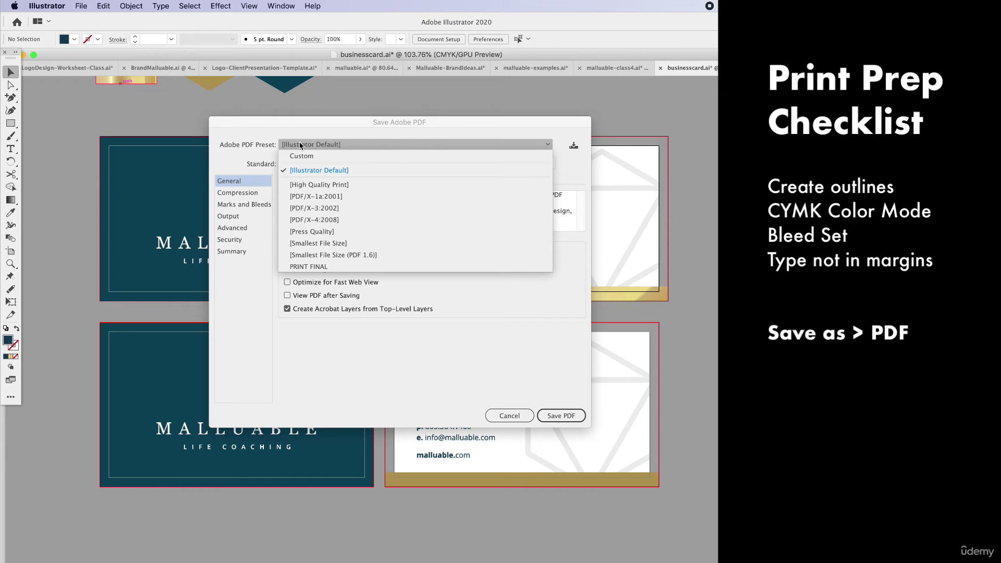
click(307, 233)
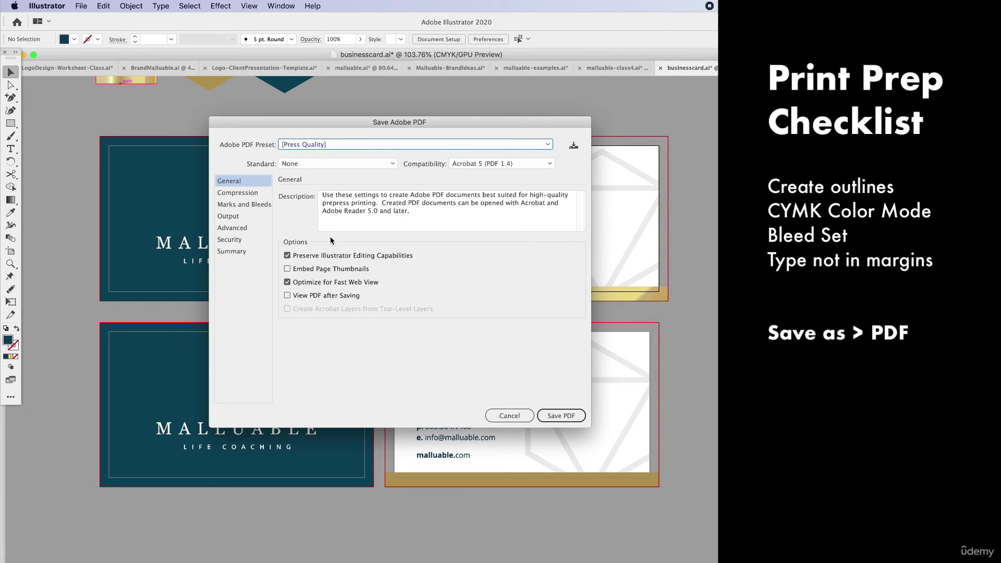
click(236, 194)
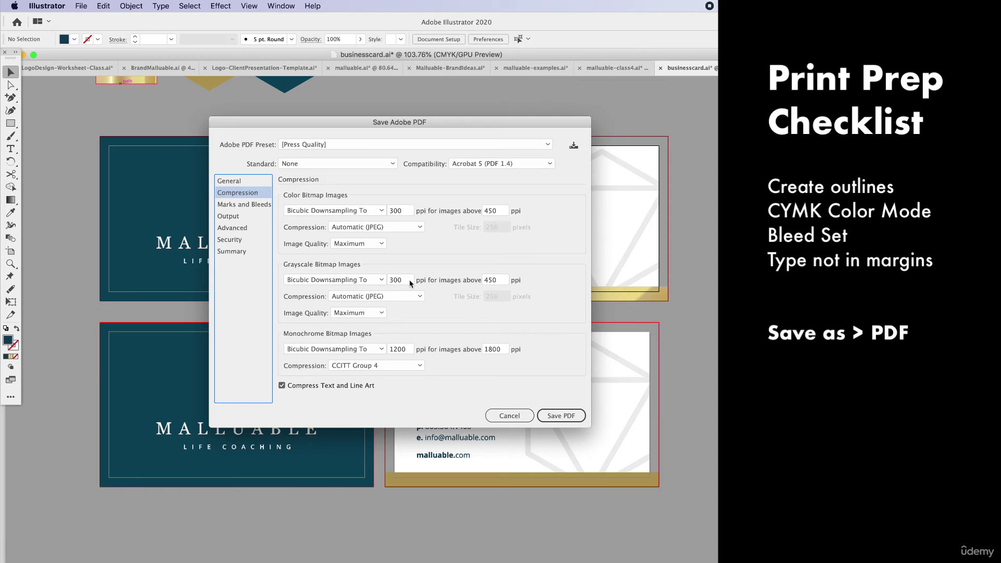
Step: Enable Trim Marks and Use Document Bleed Settings for the PDF, and recheck the compression and general options
click(243, 203)
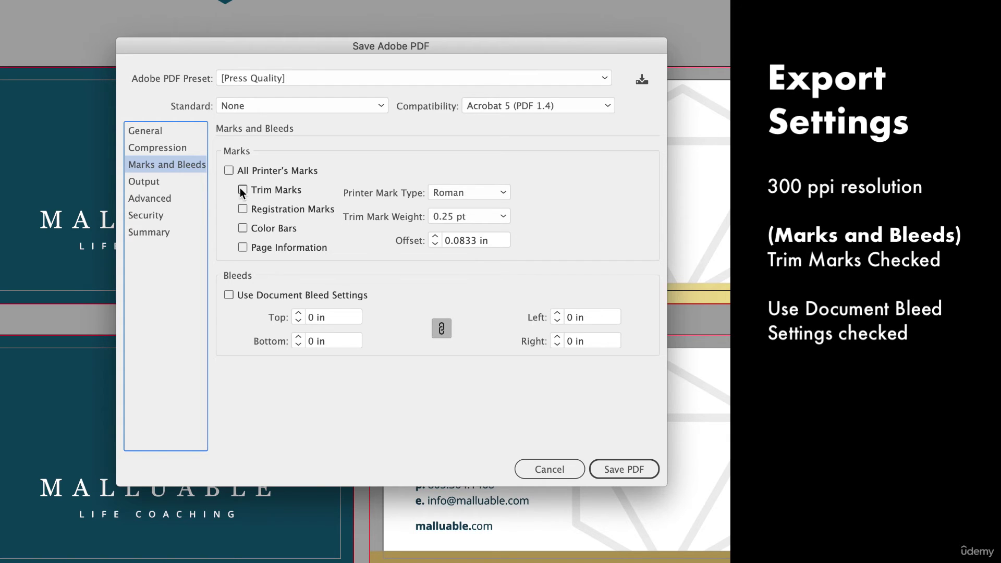
click(242, 190)
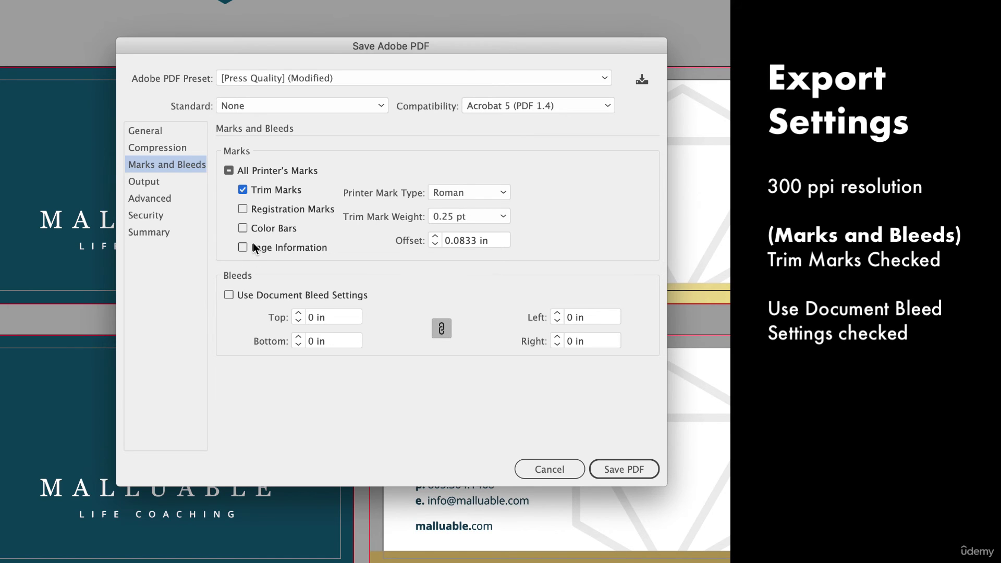
click(229, 295)
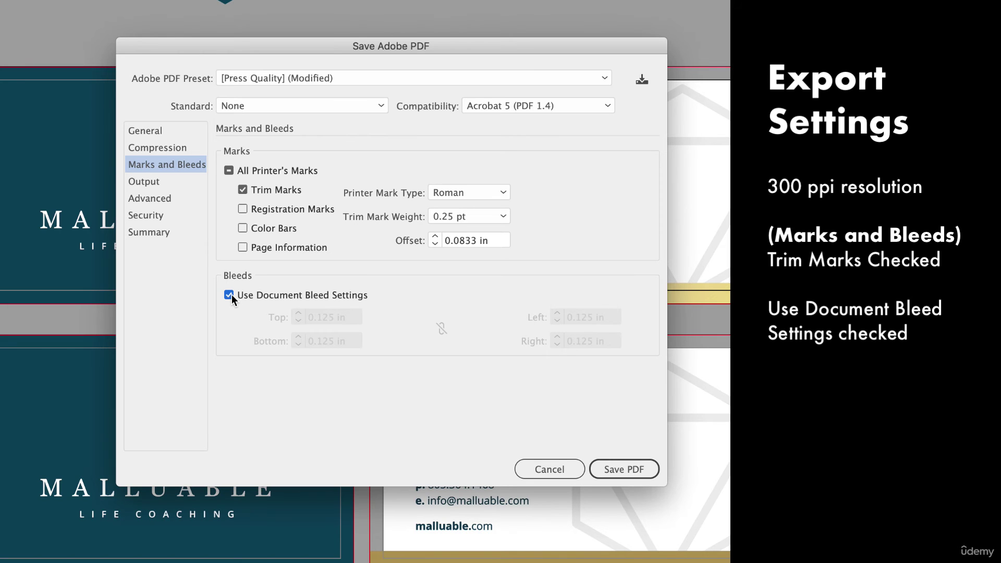
click(162, 148)
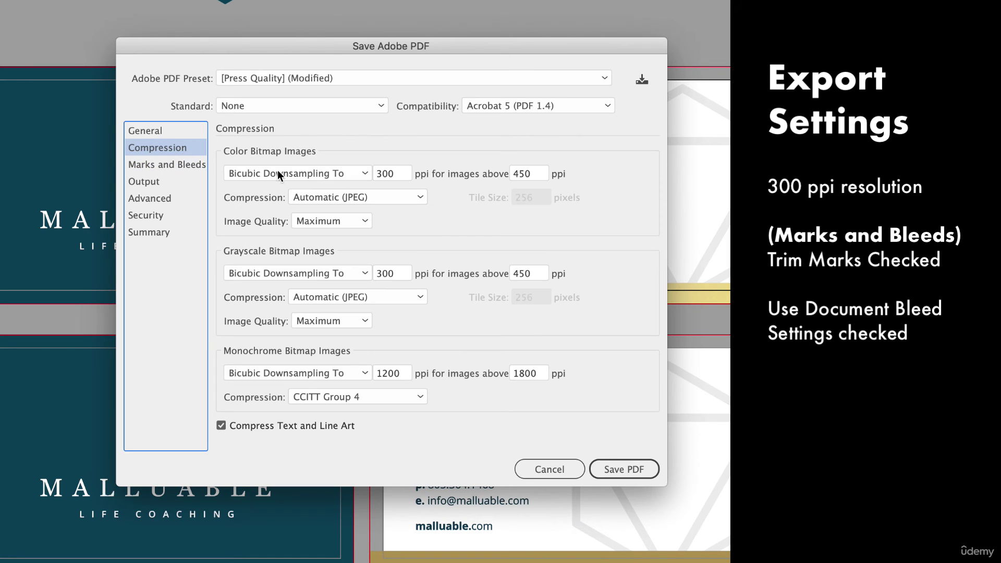
click(161, 132)
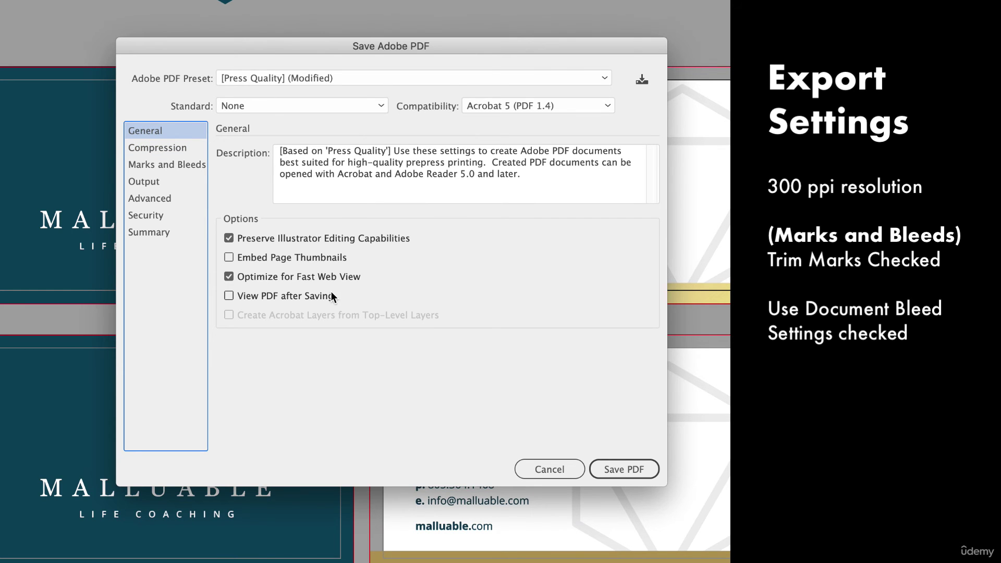
Step: Save the PDF settings as a preset named my print files, and review its compression, marks and bleeds settings
click(642, 81)
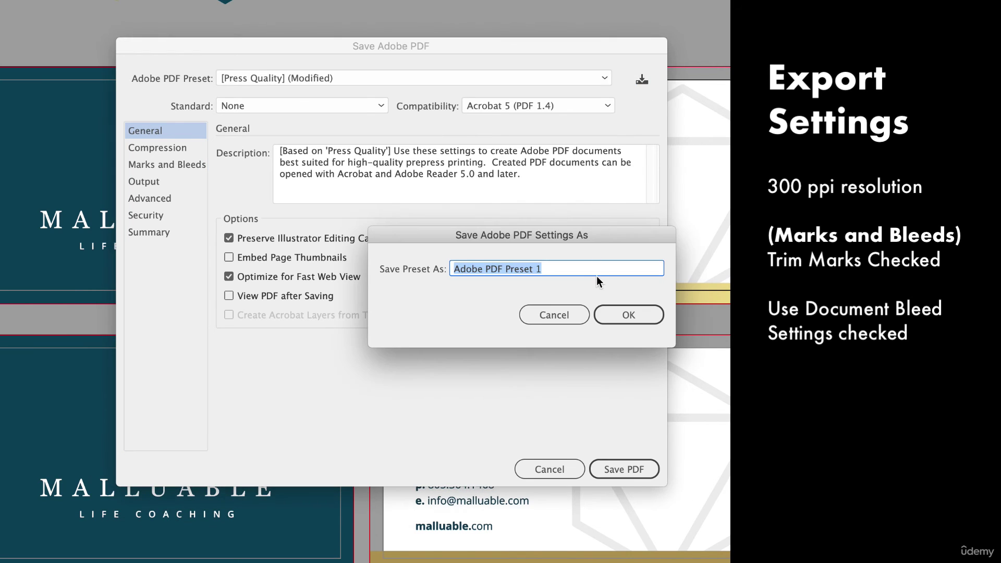
text(my print files)
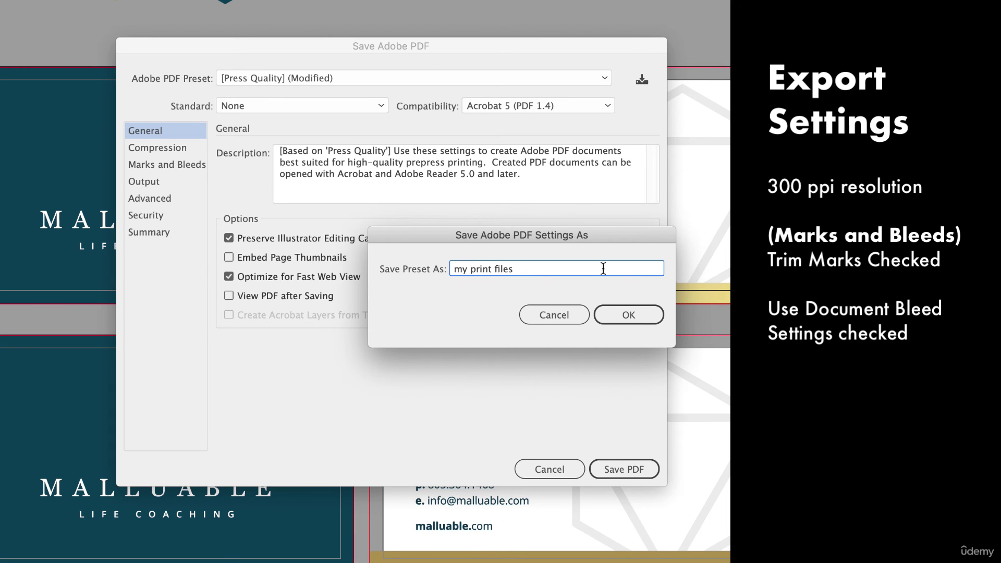
click(629, 315)
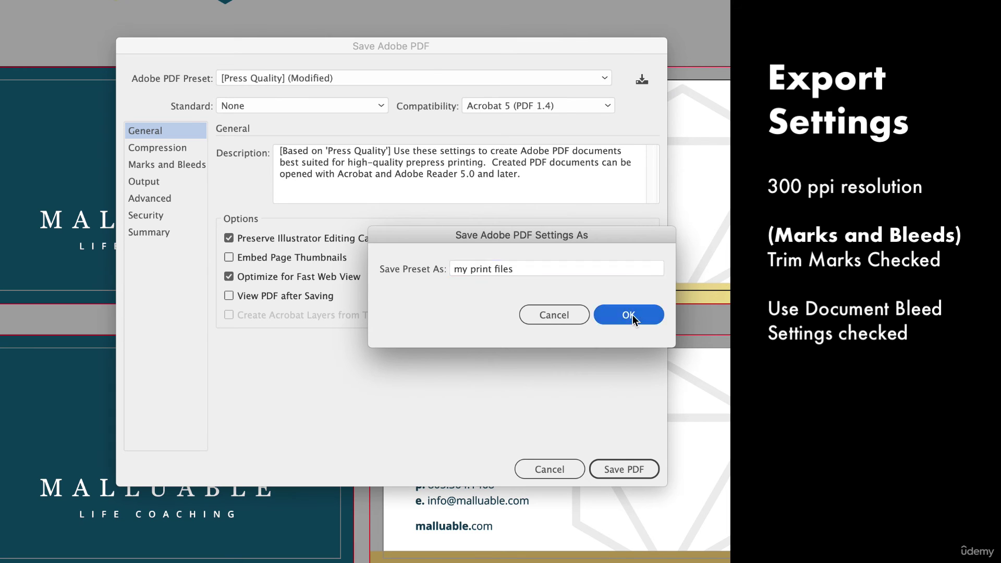
click(157, 151)
click(162, 165)
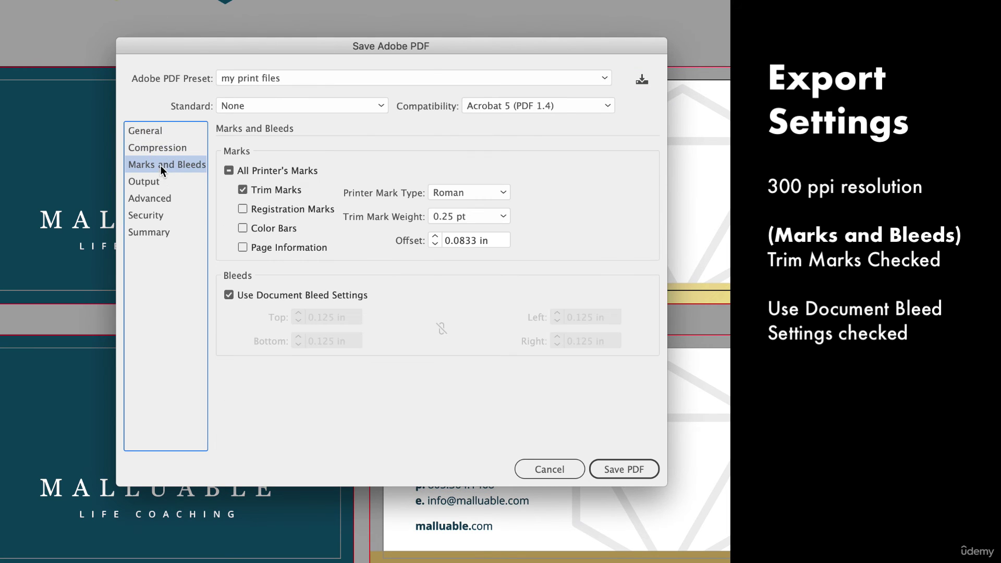
click(171, 134)
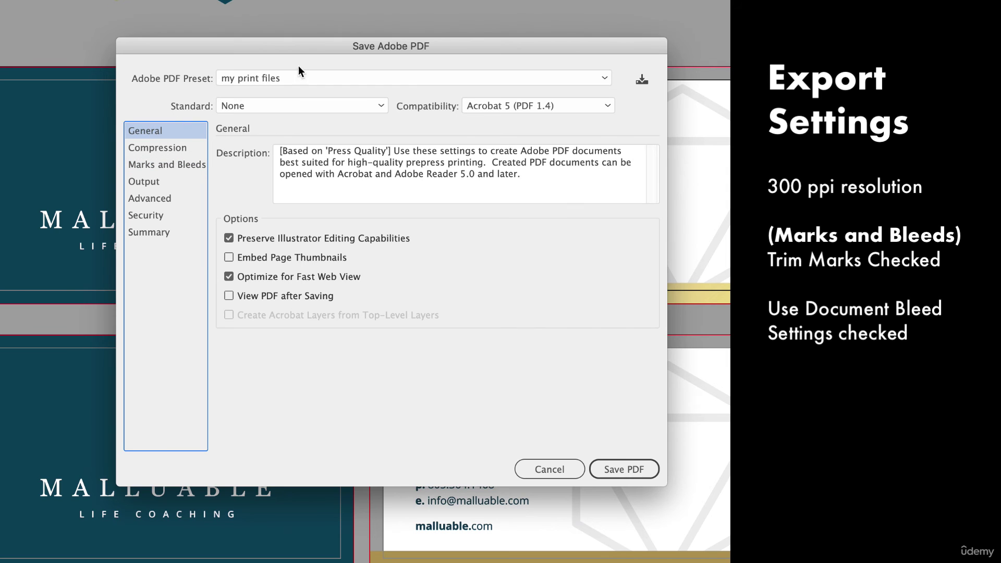
Step: Save the PDF with the my print files preset and open businesscard.pdf from the Desktop in Acrobat
click(621, 469)
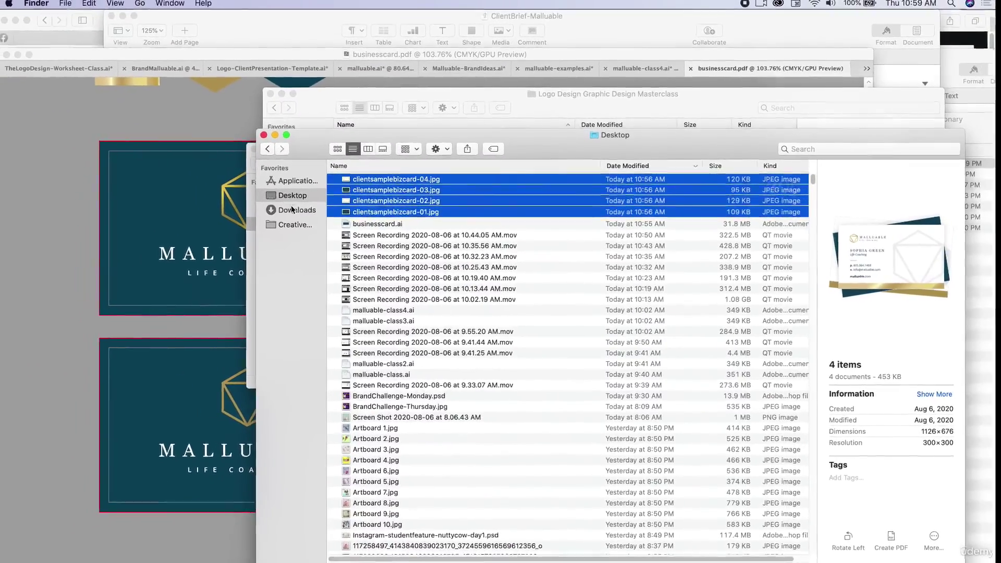
key(super+n)
click(296, 198)
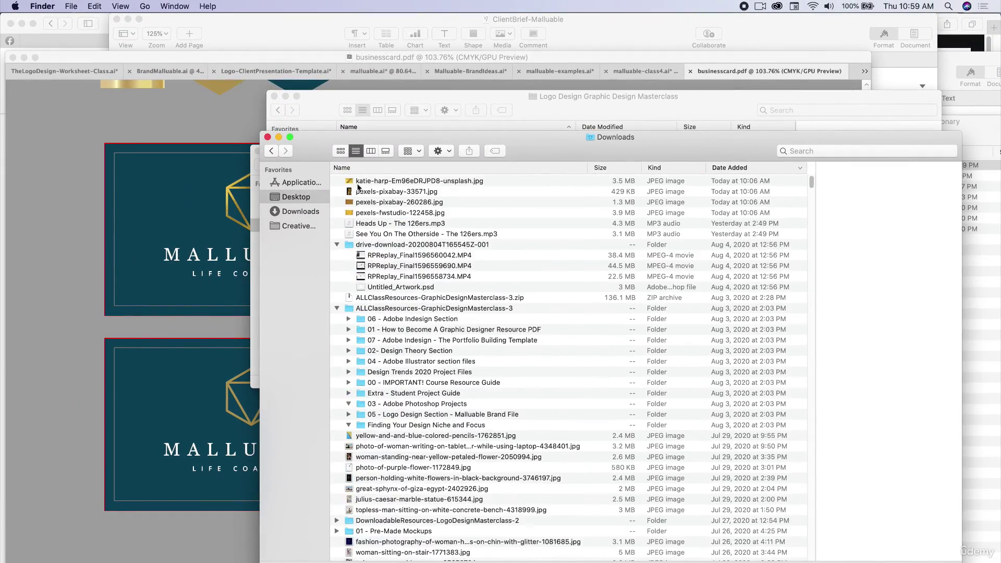
click(381, 181)
double_click(391, 180)
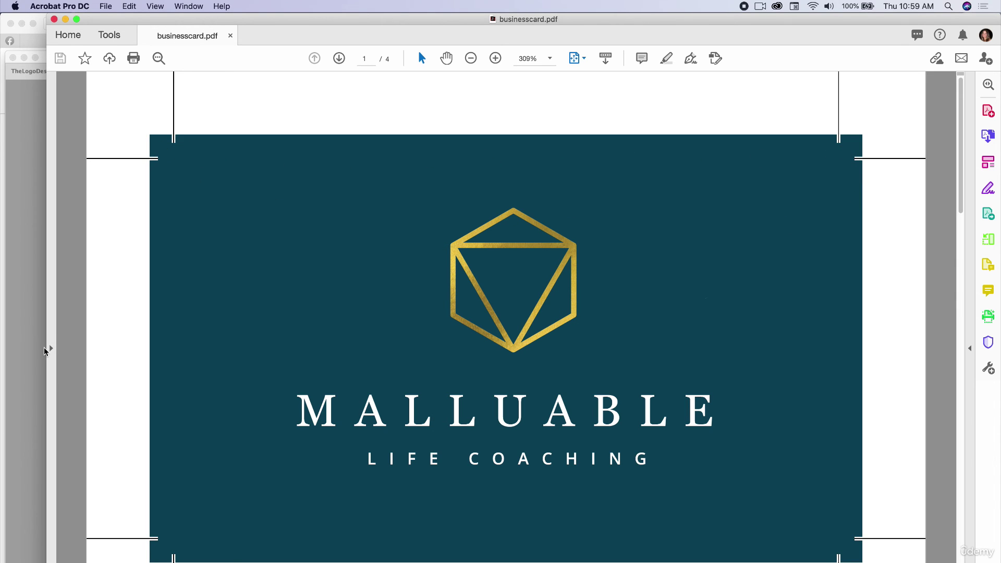
Step: Show the page thumbnails of businesscard.pdf and set the page zoom to 100%
click(51, 349)
click(60, 91)
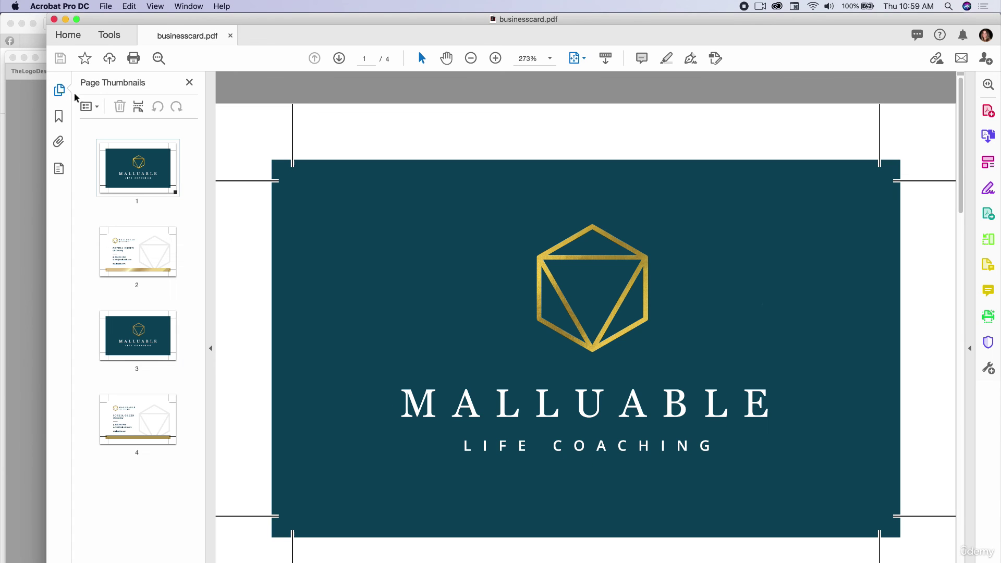
click(550, 58)
drag(460, 180, 160, 269)
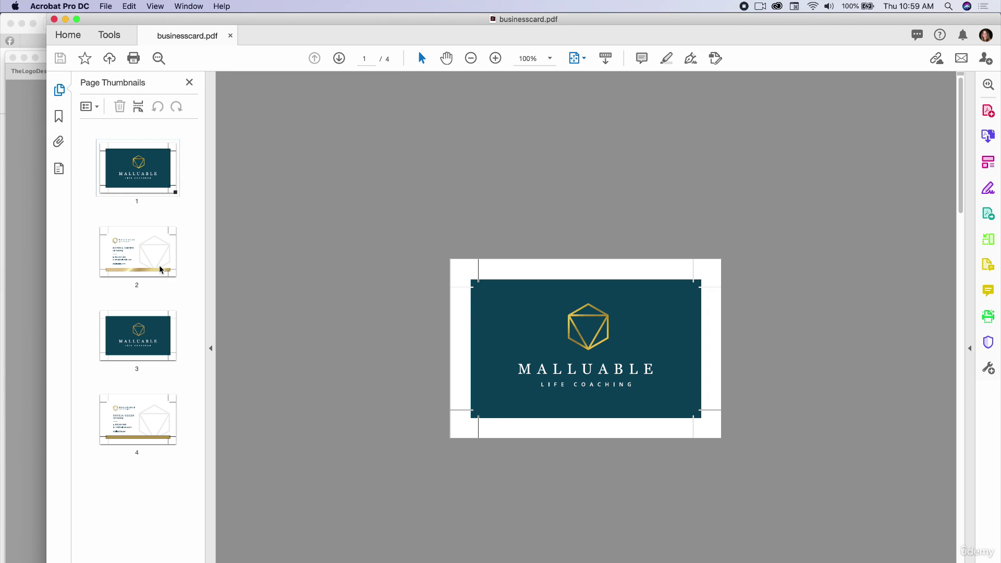
Step: Look through pages 2 to 4 of the PDF to check the card sides, trim marks and bleed
click(149, 259)
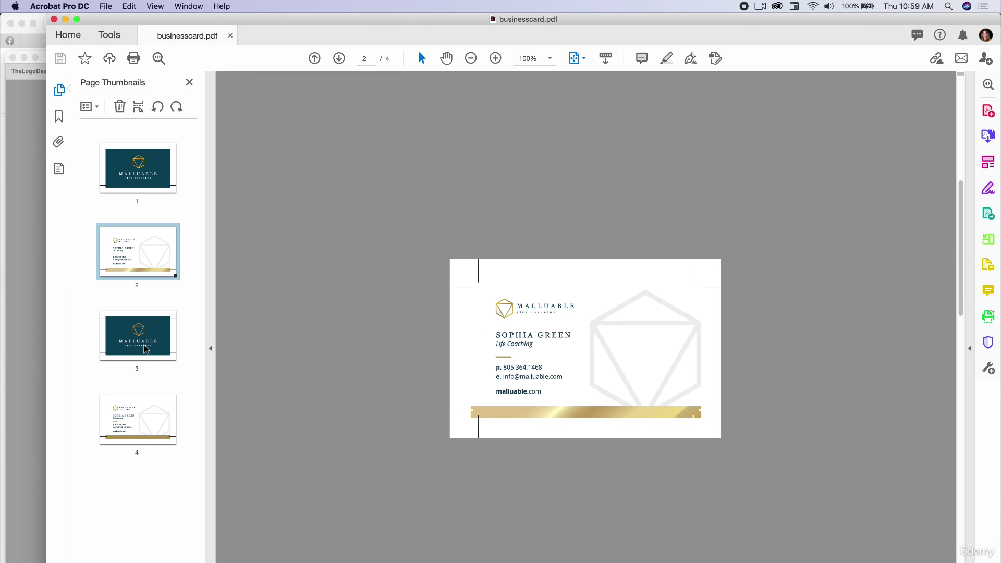
click(146, 330)
click(152, 424)
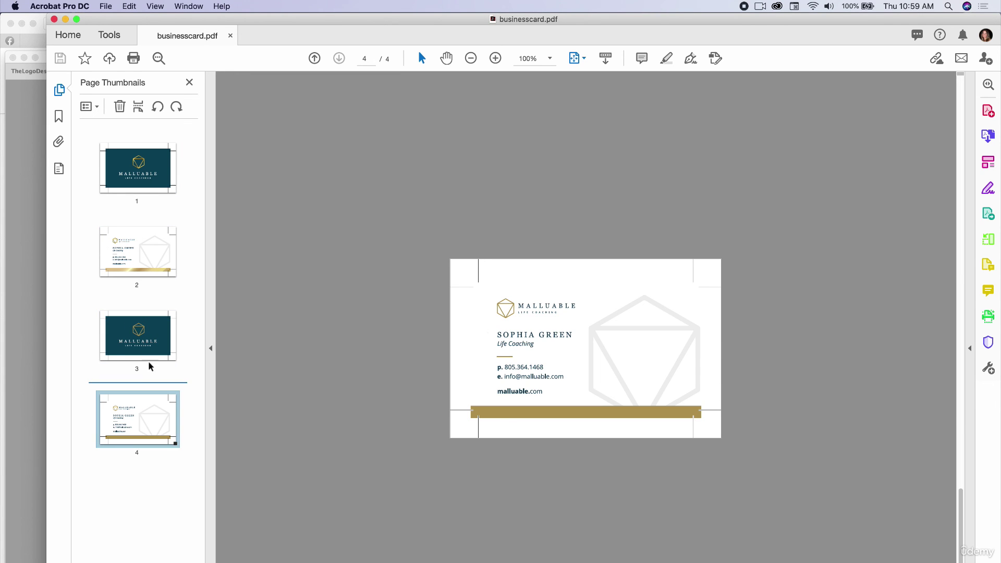
click(149, 320)
Step: Delete page 2, the gold foil contact side of the business card, from the PDF
click(141, 275)
right_click(137, 245)
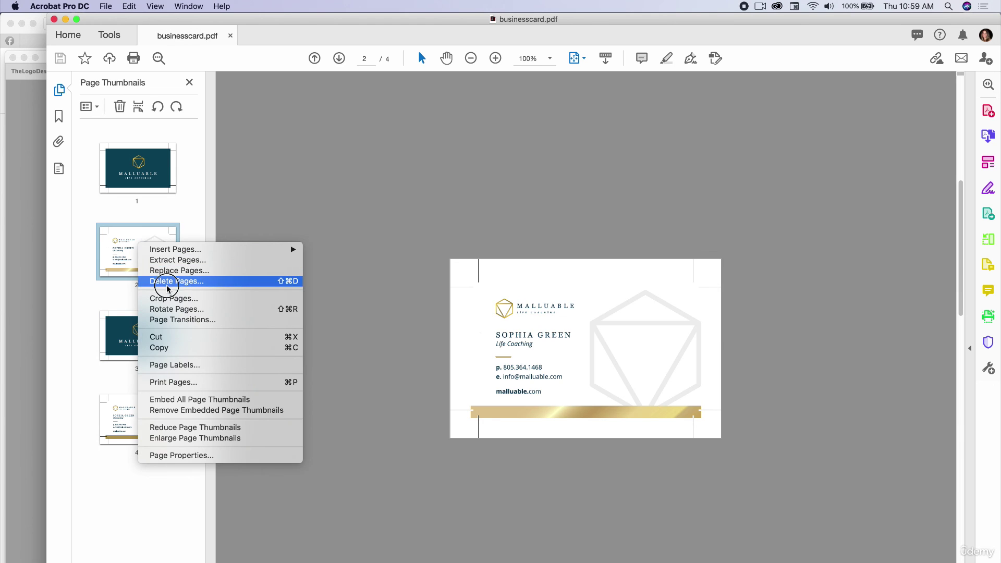
click(157, 198)
click(597, 336)
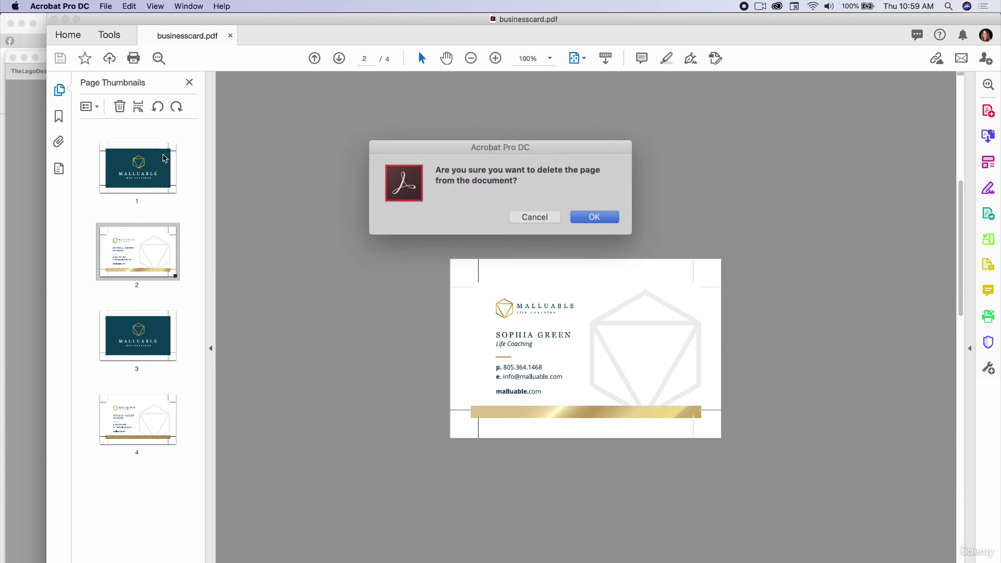
click(576, 215)
Step: Delete page 1, the gold foil logo side, from the PDF to keep only the flat gold version
right_click(154, 161)
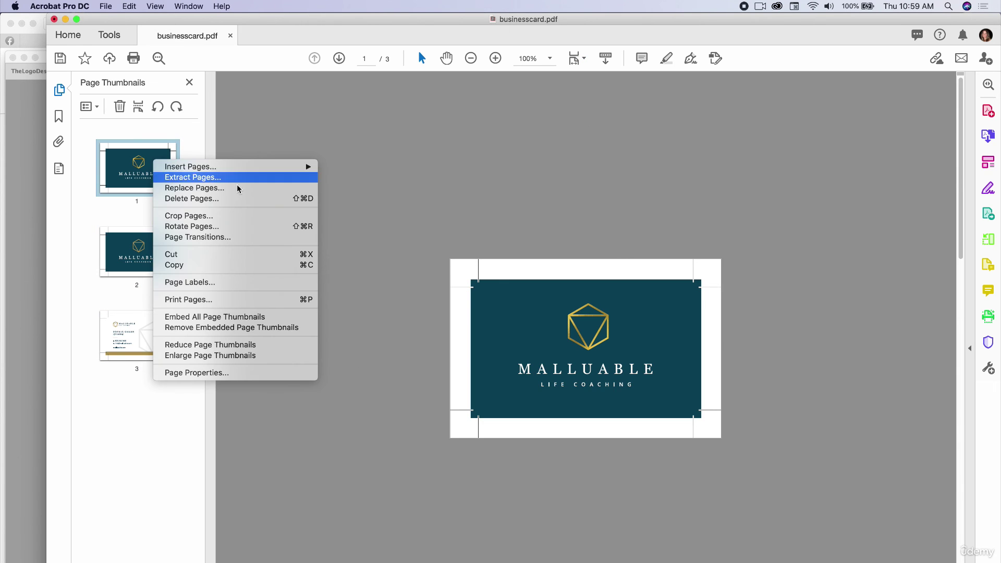
click(240, 200)
click(595, 334)
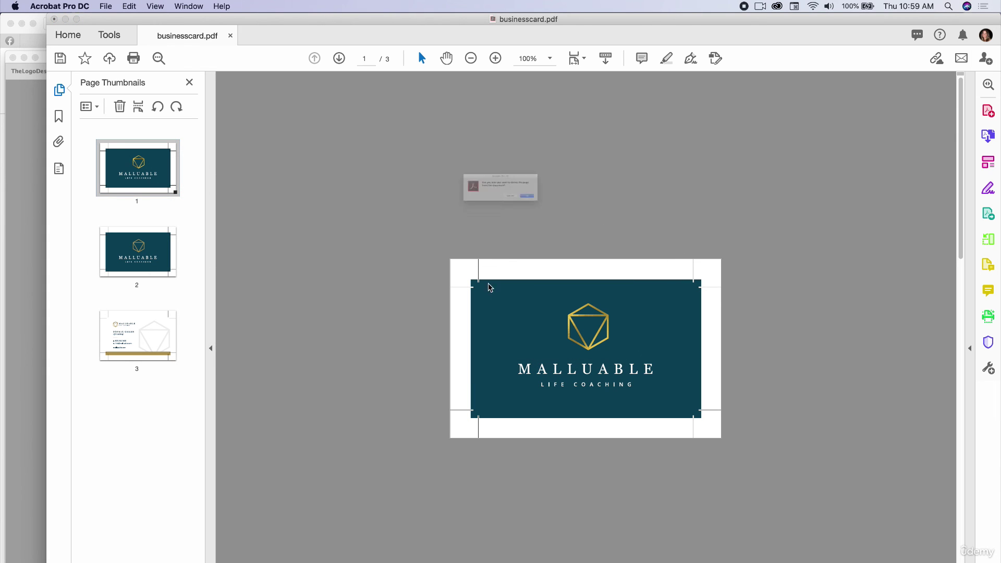
click(583, 213)
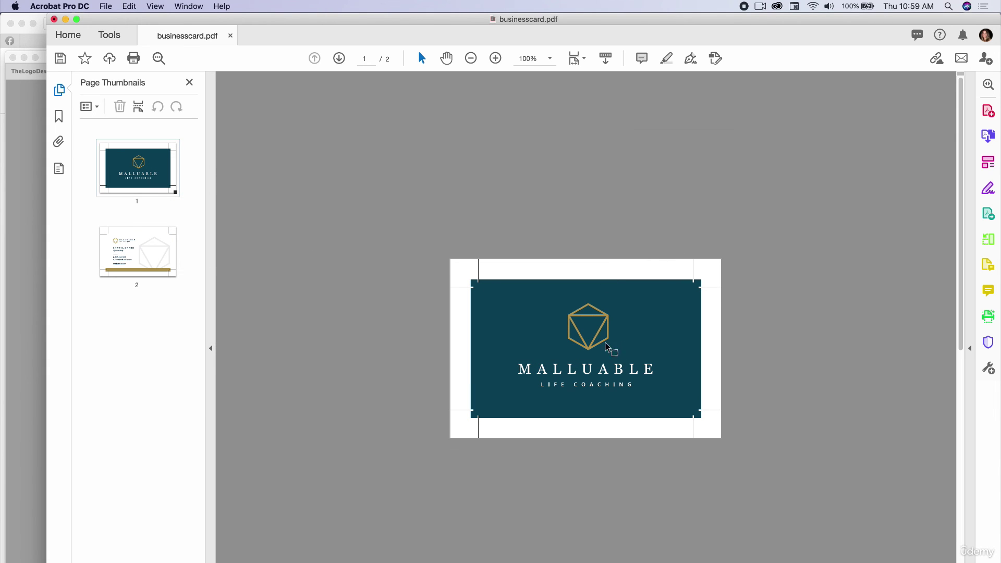
Step: Check the flat gold contact side on page 2 and switch back to the business card artwork in Illustrator
click(130, 243)
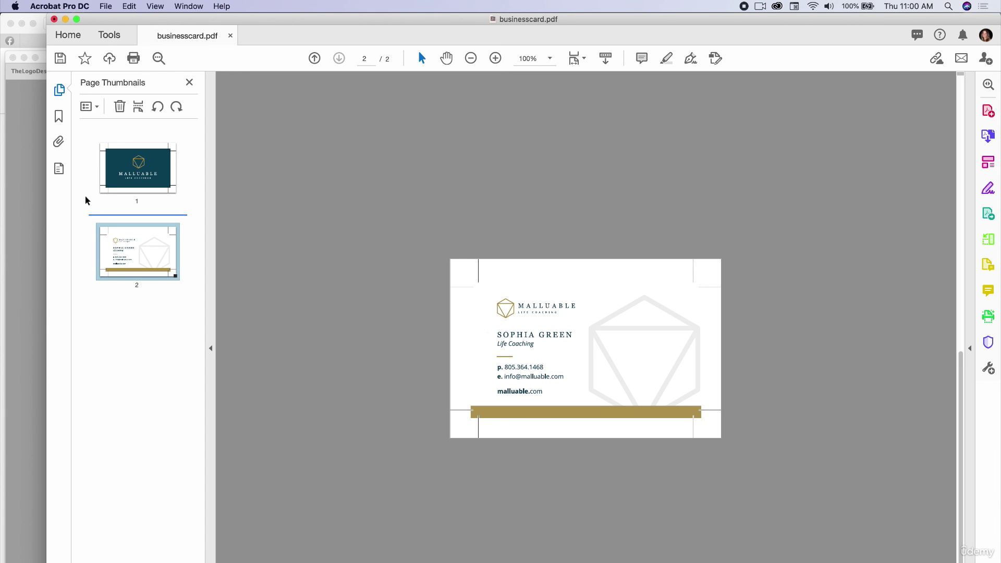
click(32, 197)
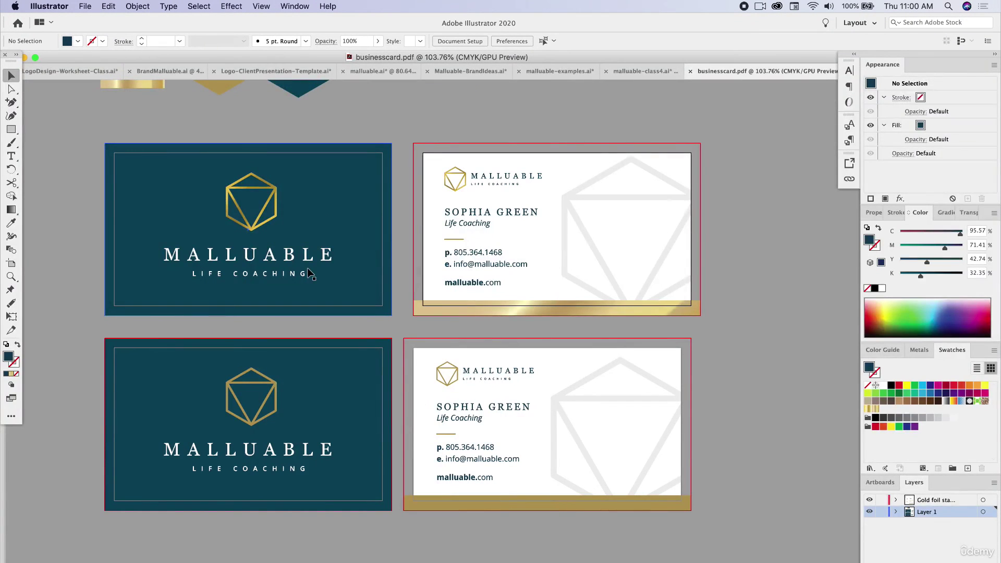